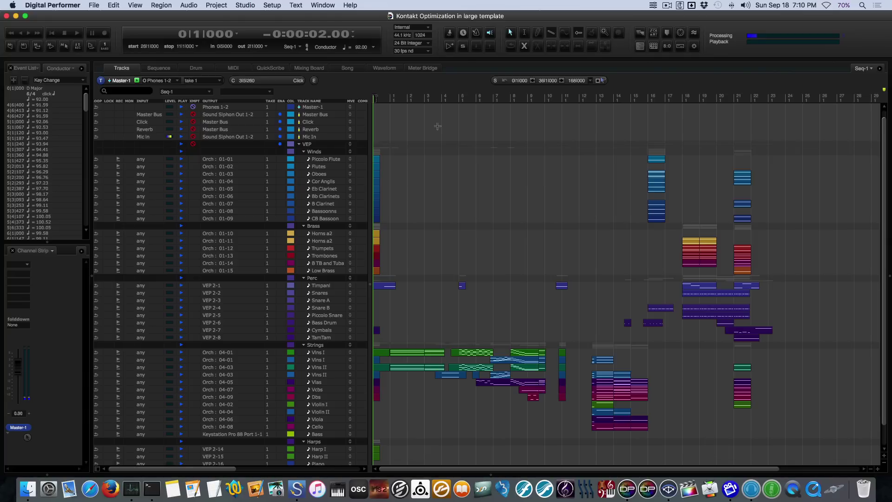
- Look over the orchestral track list and, in Vienna Ensemble Pro, the mixer's channels, returning to Digital Performer
scroll(437, 126, "down", 3)
scroll(437, 126, "up", 3)
scroll(437, 126, "down", 3)
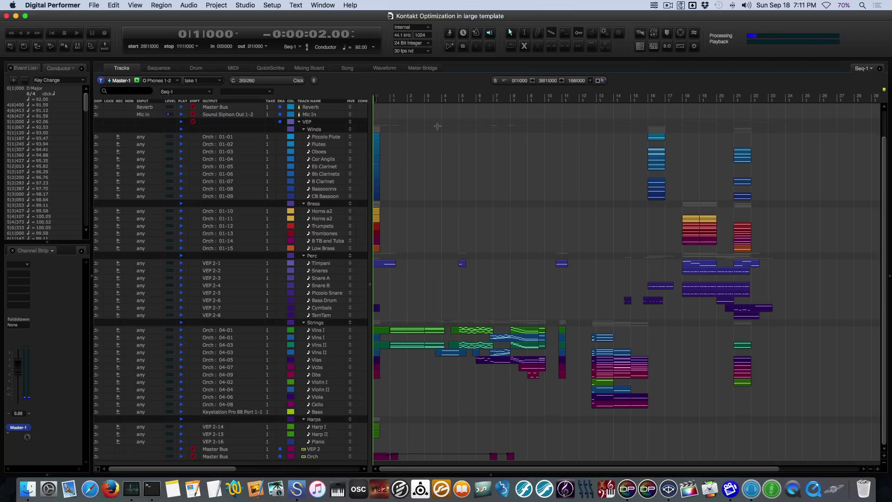
key("super+Tab")
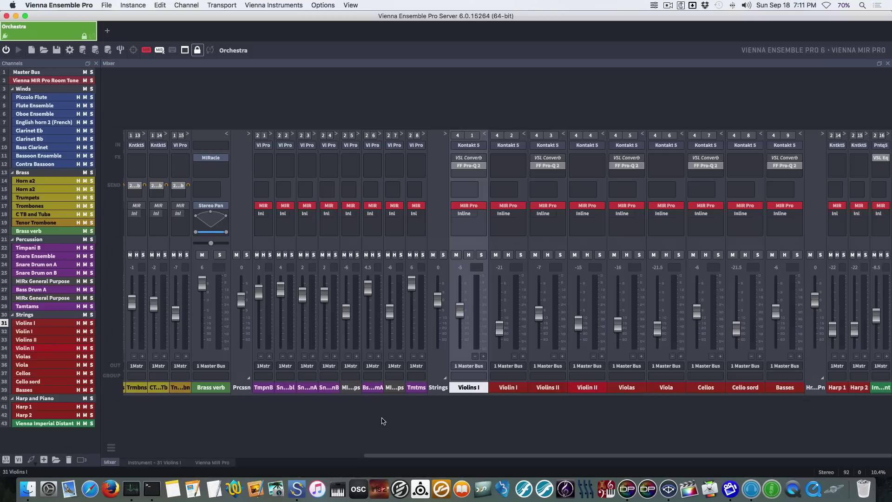
scroll(385, 420, "left", 1)
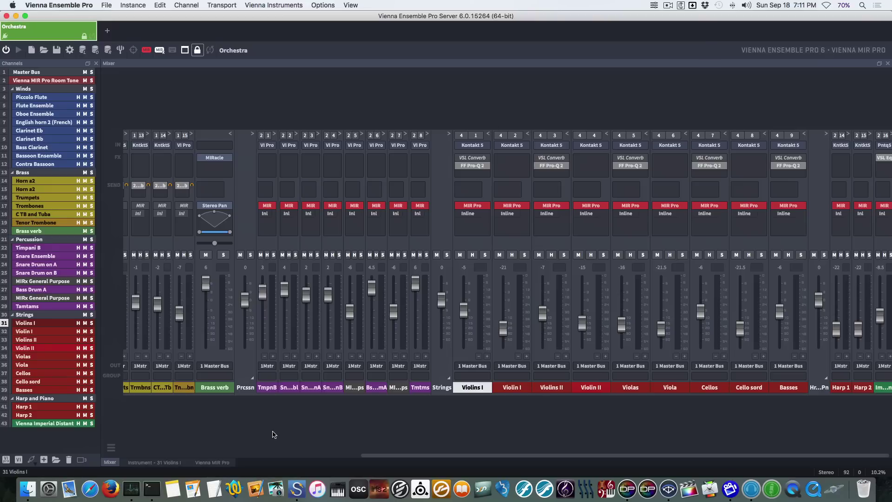
key("super+Tab")
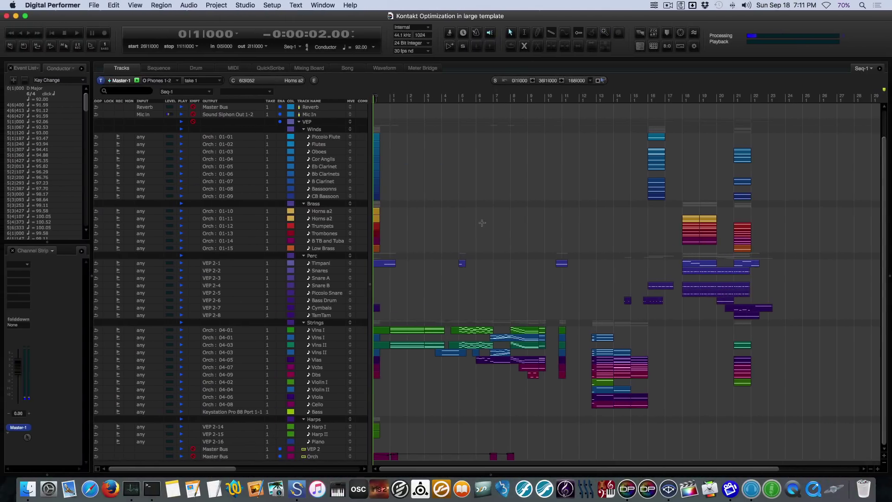
- Check the Mac's memory and startup disk in the system overview, moving the CPU history window out of the way and closing the overview
left_click(13, 5)
left_click(37, 17)
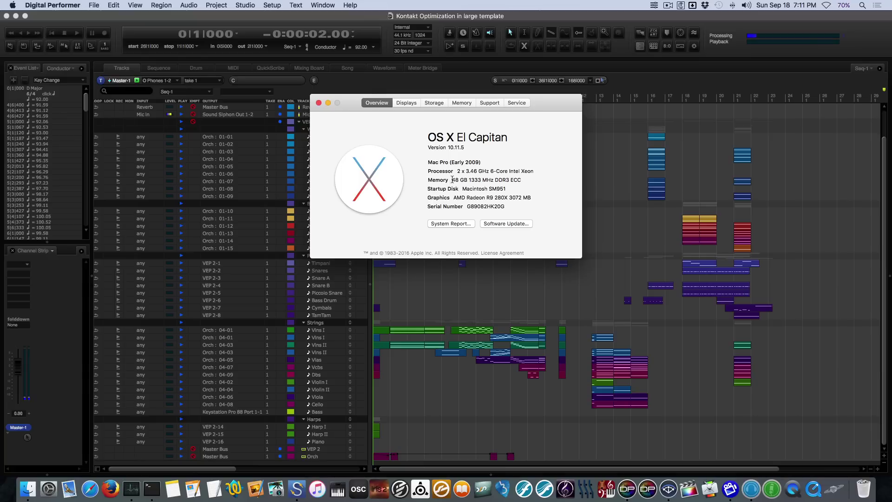
left_click_drag(451, 180, 468, 180)
left_click_drag(469, 330, 467, 331)
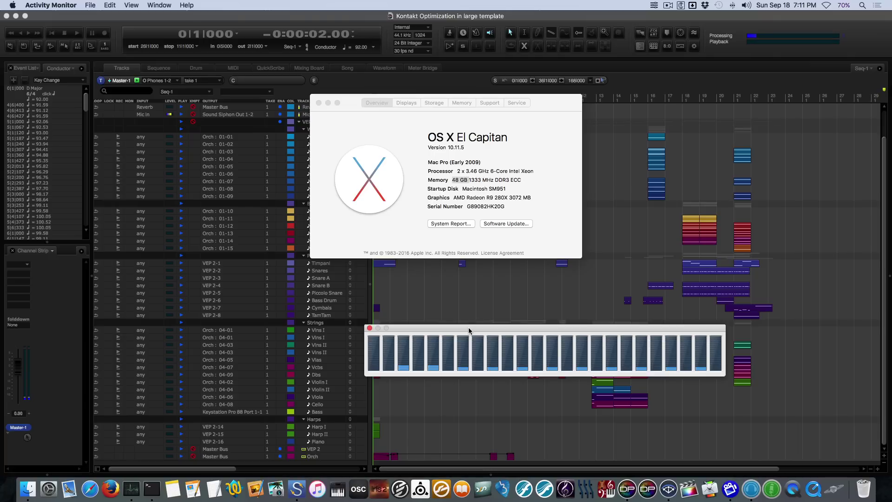
left_click(517, 189)
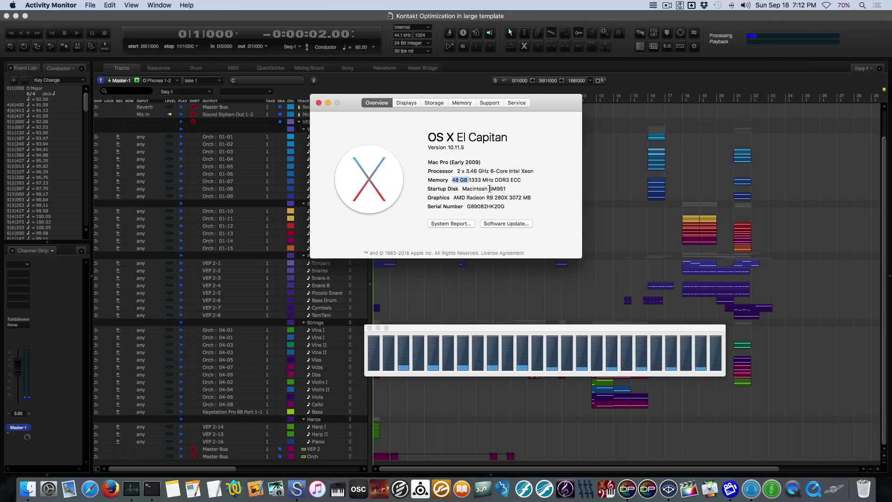
left_click_drag(488, 188, 506, 189)
left_click_drag(478, 329, 891, 331)
left_click(384, 131)
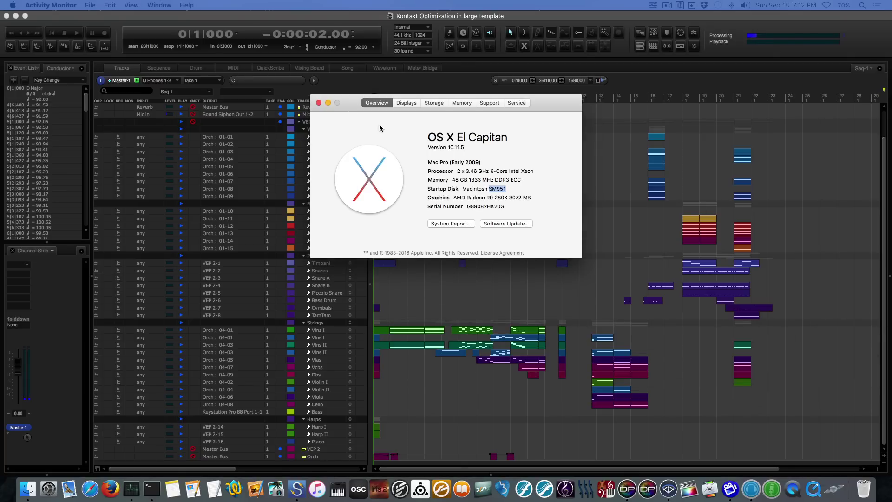
left_click(319, 104)
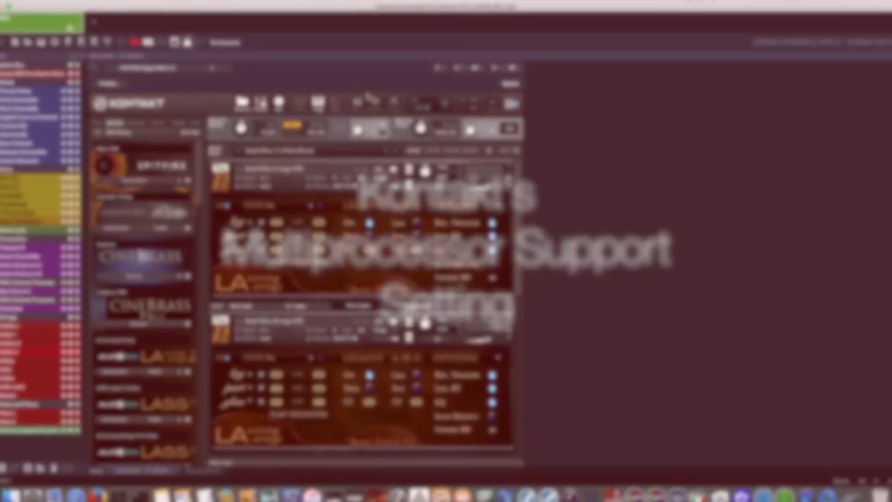
- Examine the core choices for Multiprocessor support in the engine options of the Violins I Kontakt, leaving it off
left_click(377, 101)
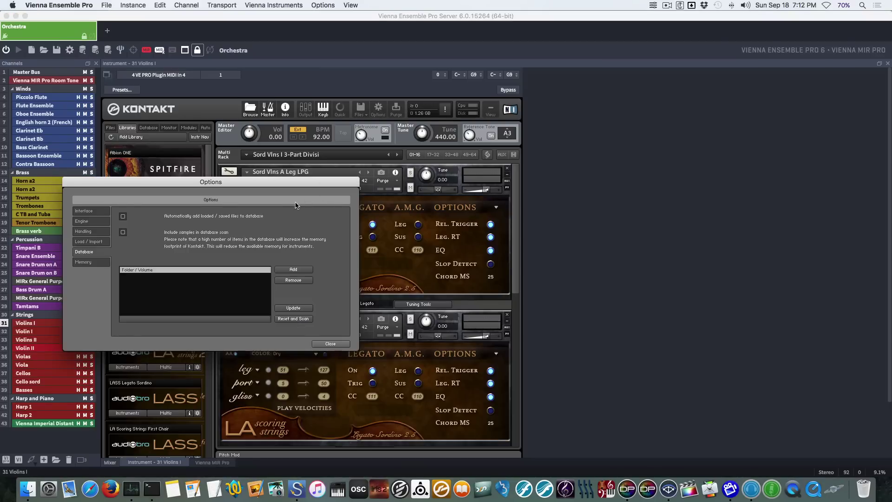
left_click(98, 221)
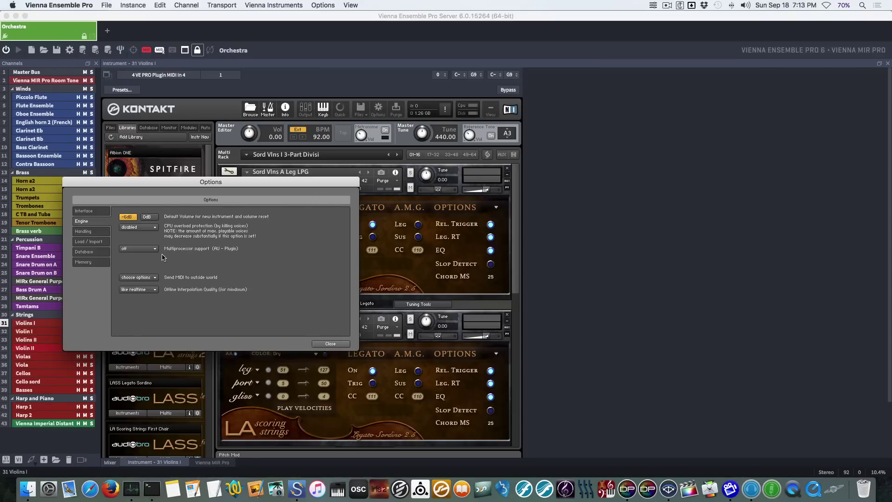
left_click(138, 249)
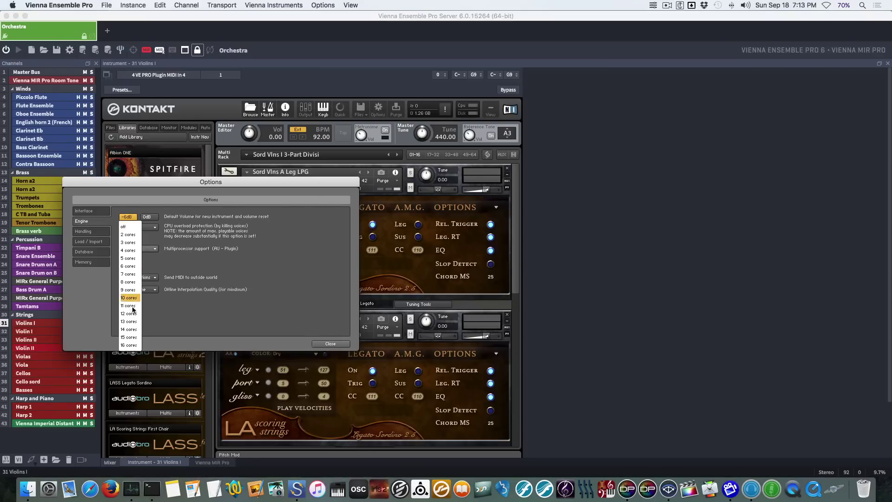
left_click(194, 262)
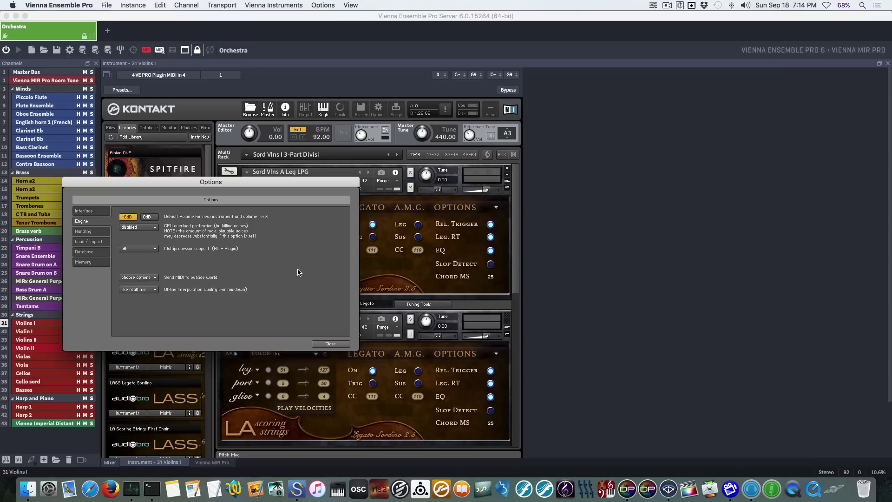
left_click(151, 250)
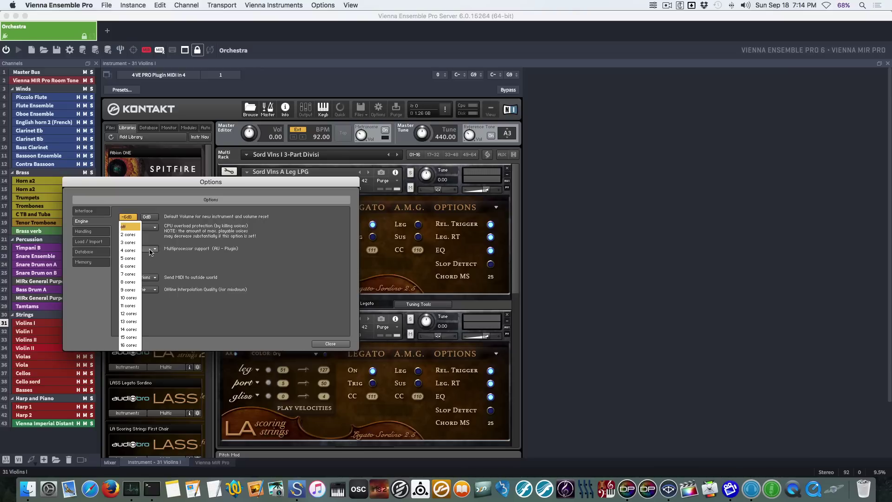
key("Escape")
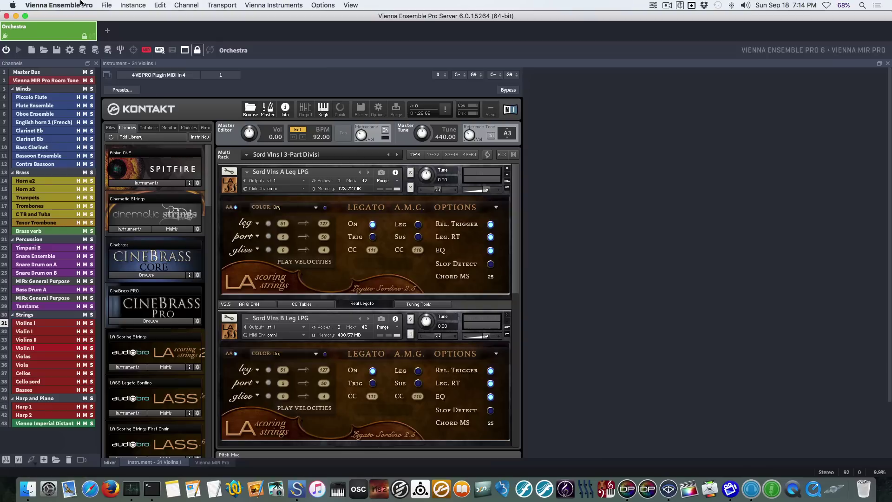
- Review the server's instance preferences and the MIR Pro stage layout, returning to the mixer
left_click(45, 6)
left_click(51, 28)
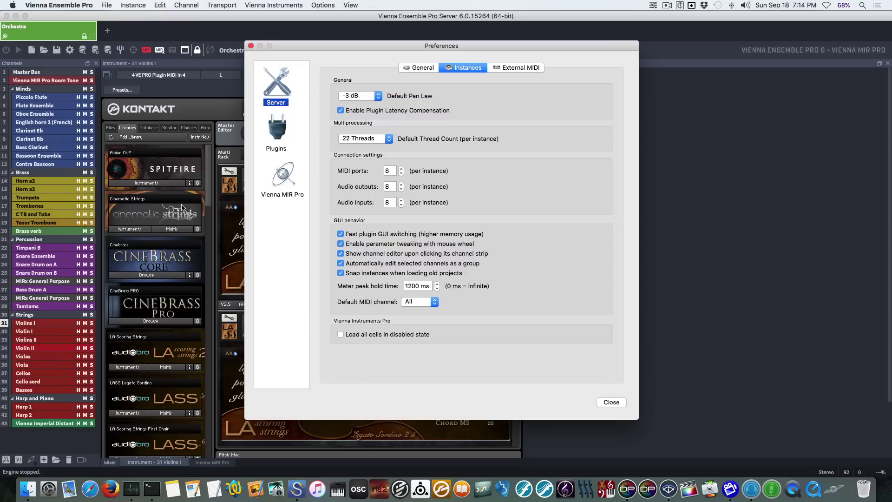
left_click(252, 45)
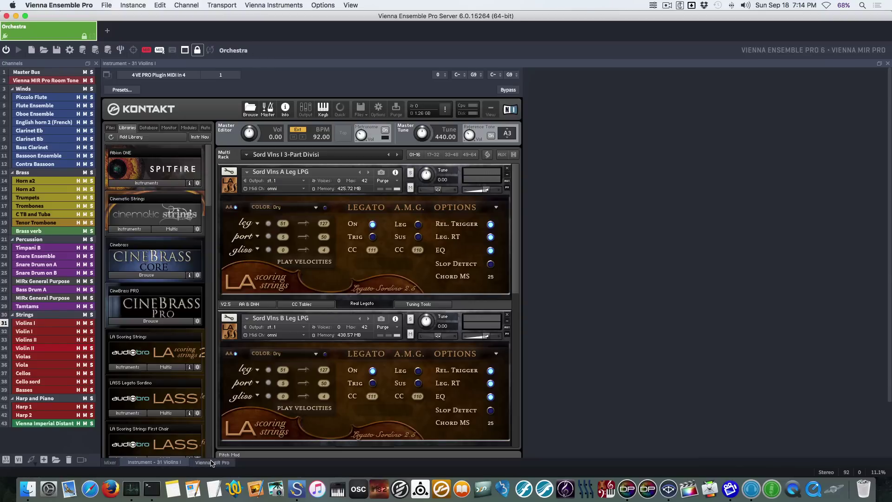
left_click(212, 463)
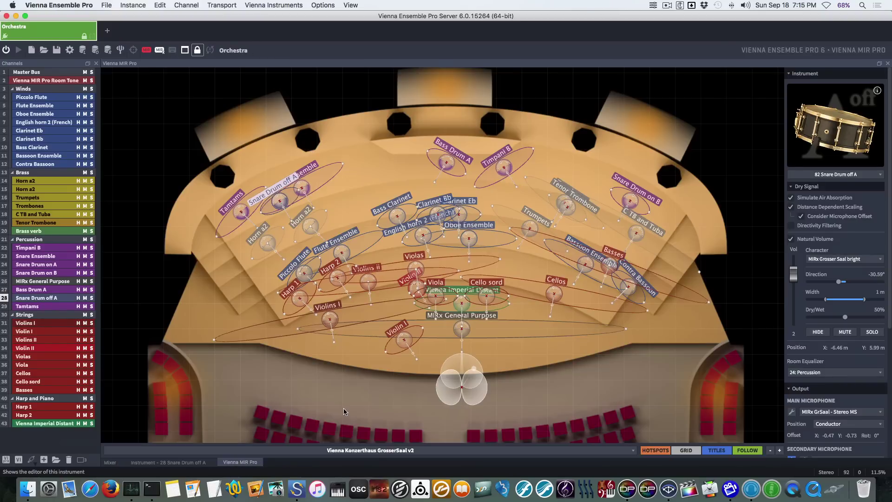
left_click(112, 462)
- Examine the default thread count choices in the server's instance preferences, keeping 22 Threads
left_click(59, 5)
left_click(47, 40)
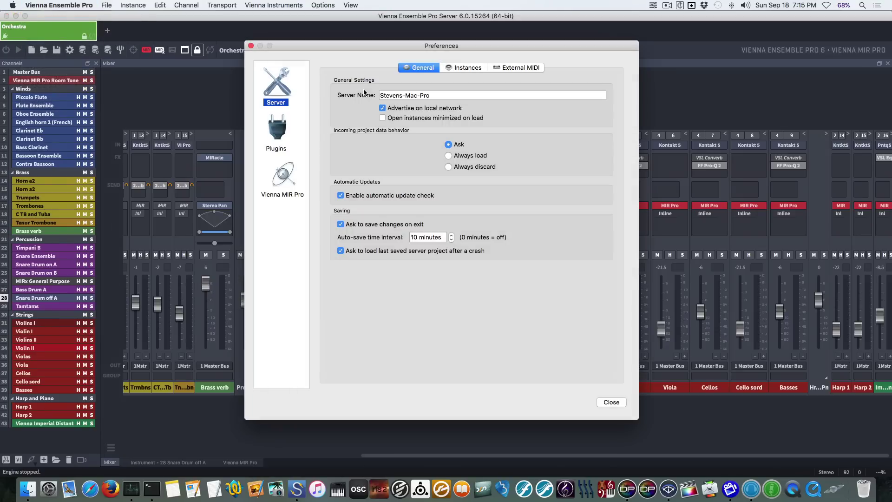
left_click(460, 68)
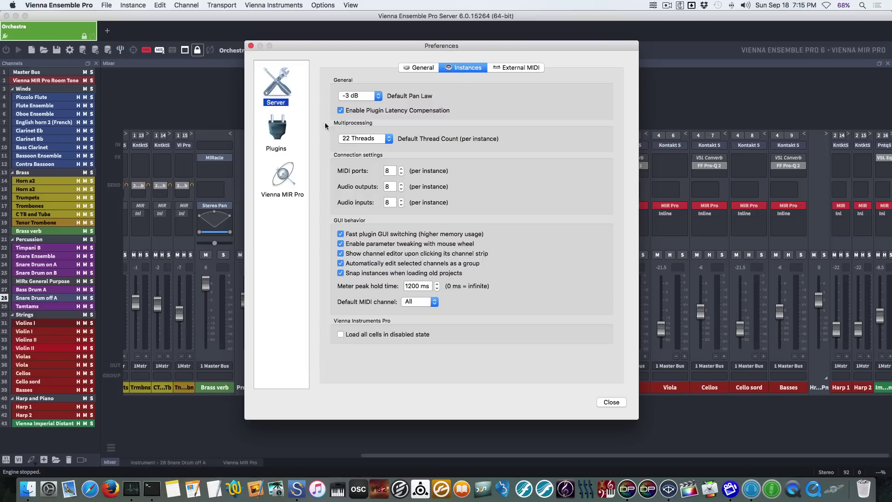
left_click(375, 138)
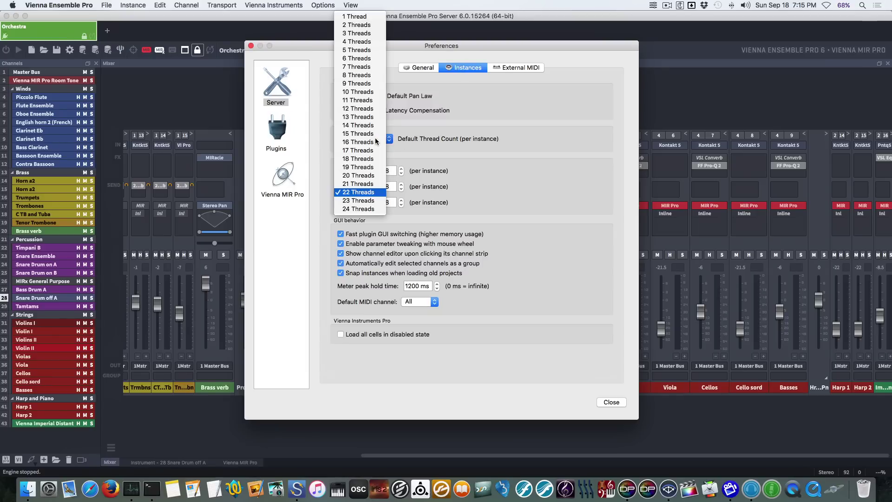
left_click(372, 192)
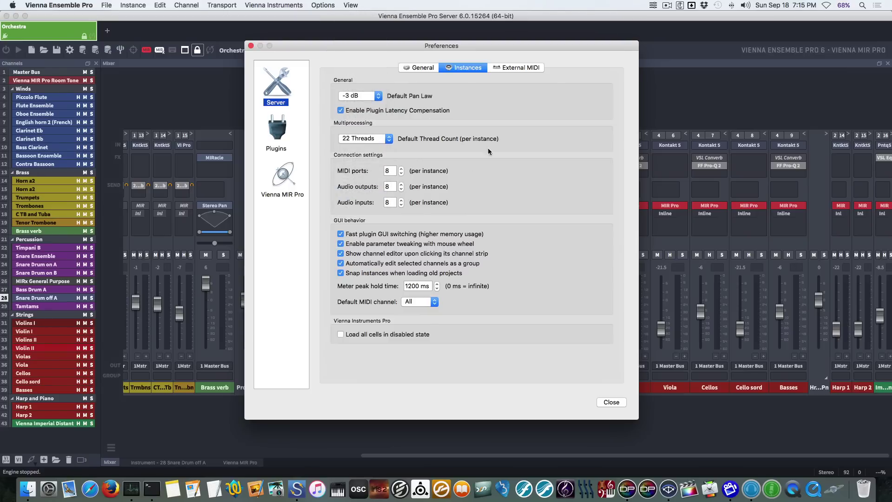
key("ctrl+Up")
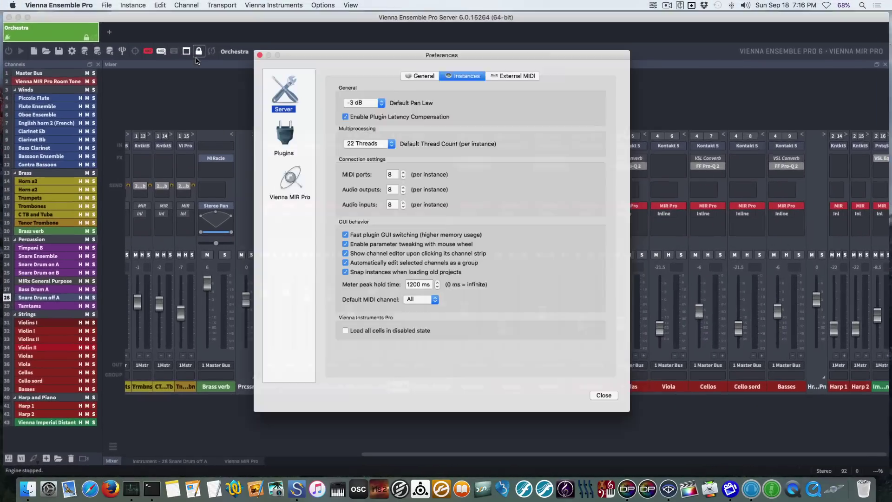
left_click(356, 139)
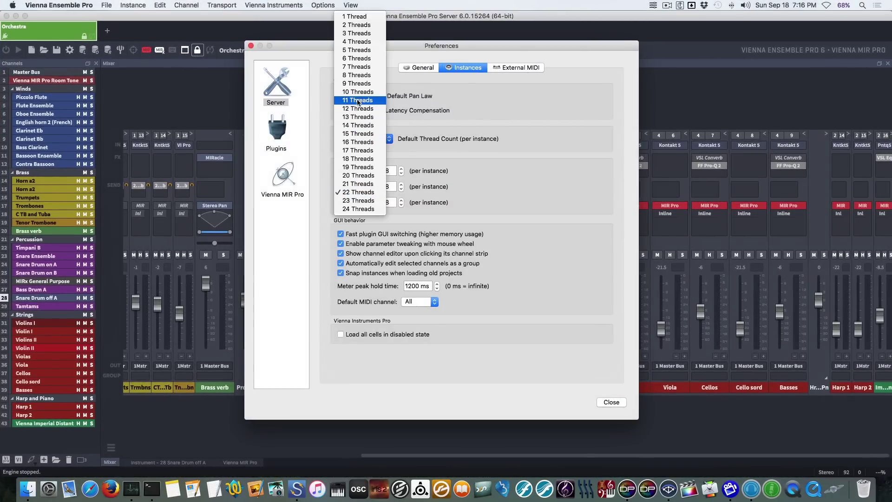
left_click(544, 116)
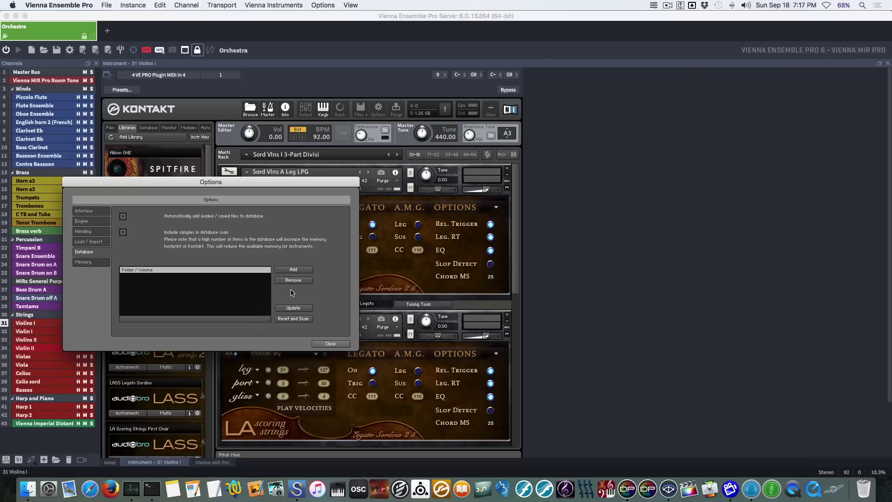
- Close Kontakt's options and turn on CPU Profiling Mode in the Violins I instrument's engine monitor
left_click(330, 344)
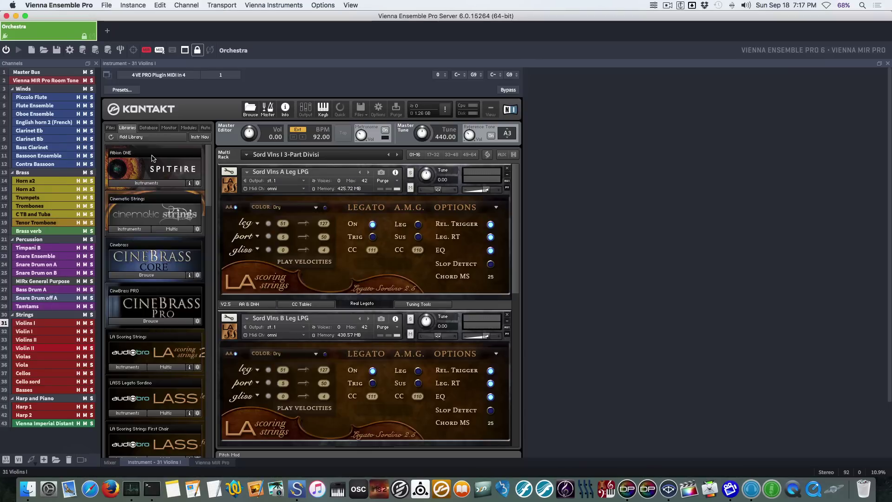
left_click(148, 127)
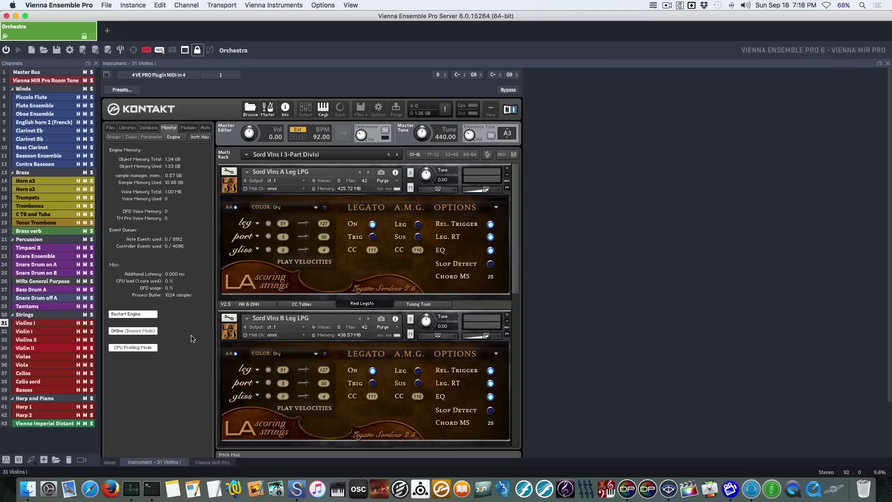
left_click(148, 350)
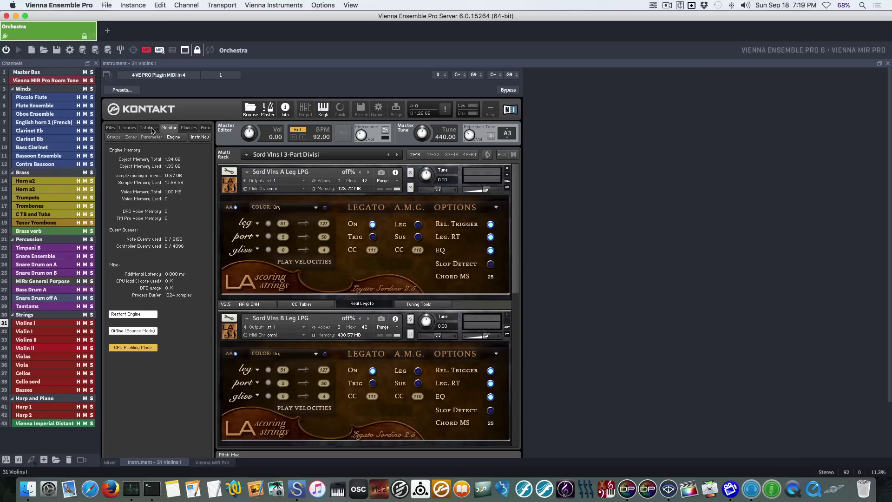
left_click(189, 128)
left_click(176, 128)
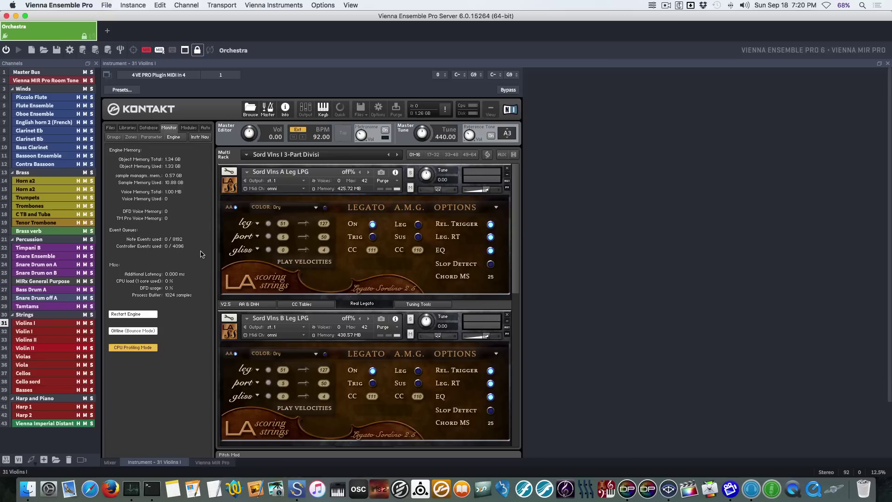
- Switch to Digital Performer and play the sequence from the start
key("super+Tab")
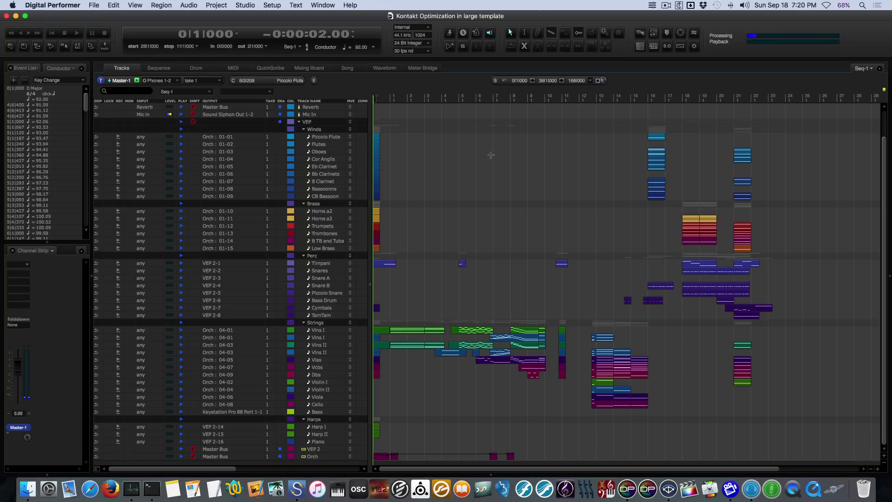
scroll(450, 244, "up", 1)
scroll(439, 254, "down", 1)
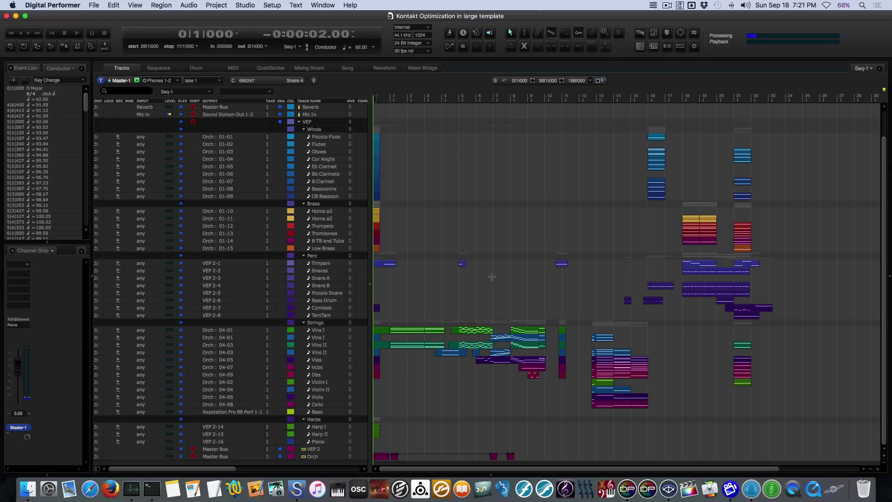
key("space")
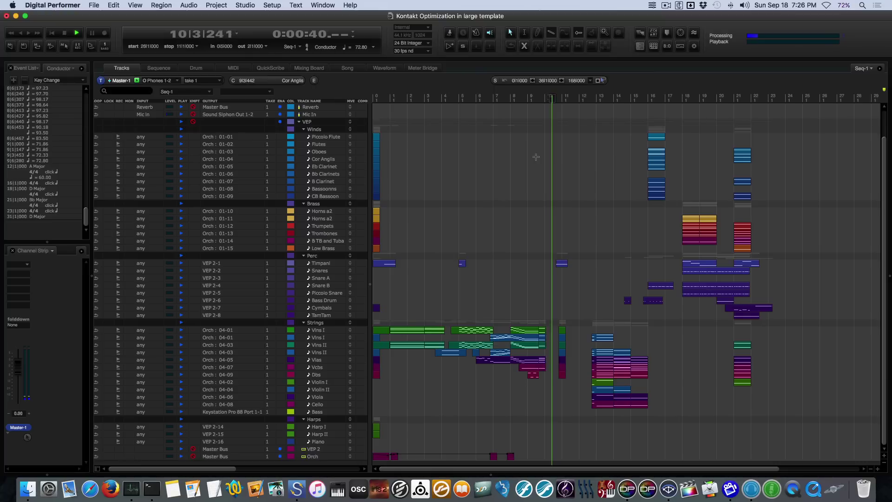
- Switch to Vienna Ensemble Pro and open the Violins I Kontakt from the mixer to watch its CPU profile during playback
key("super+Tab")
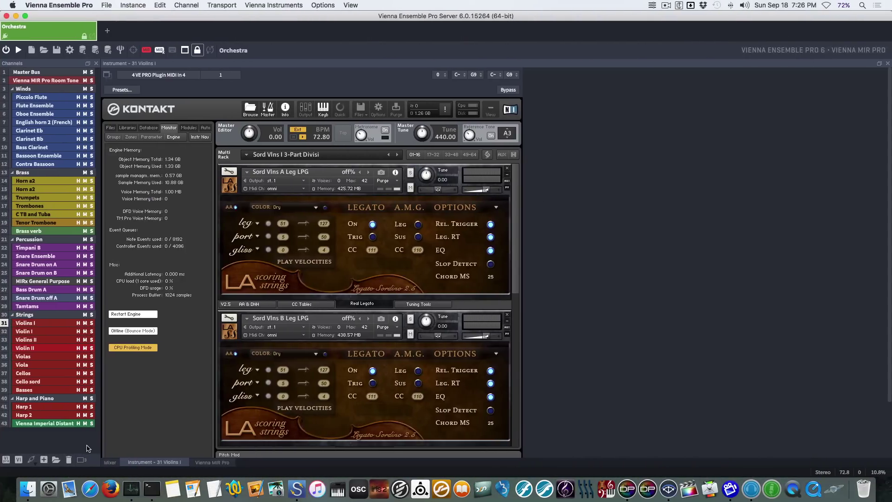
left_click(110, 462)
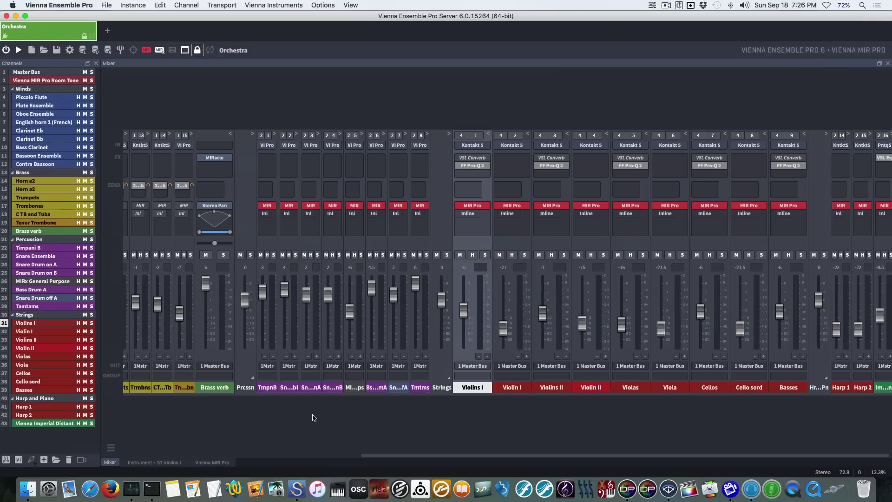
double_click(473, 389)
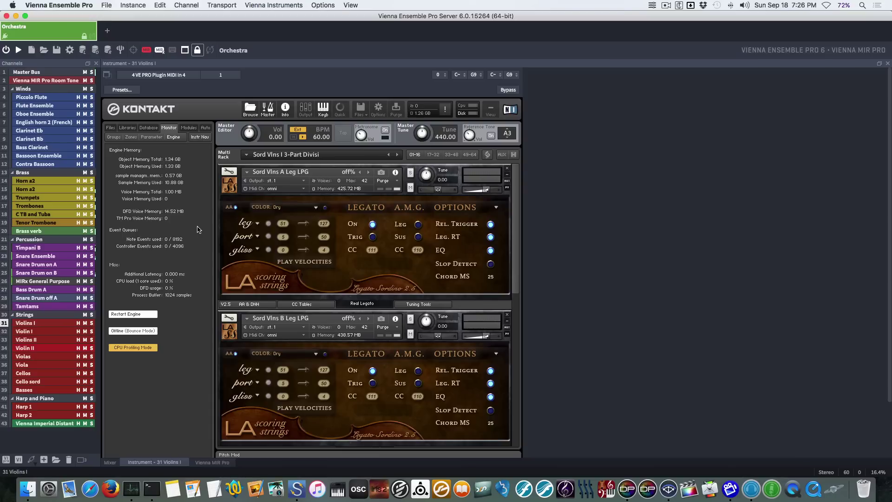
- Open the Trumpets Kontakt from the mixer and turn on CPU Profiling Mode in its engine monitor
left_click(111, 462)
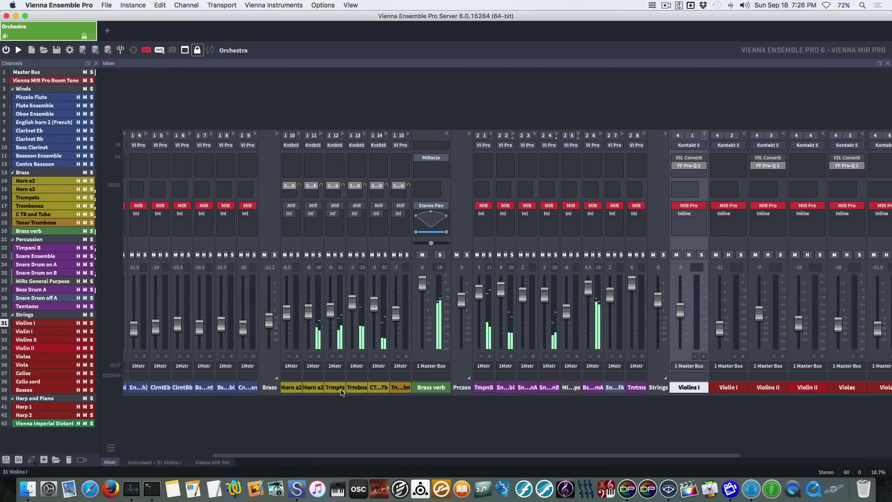
double_click(339, 388)
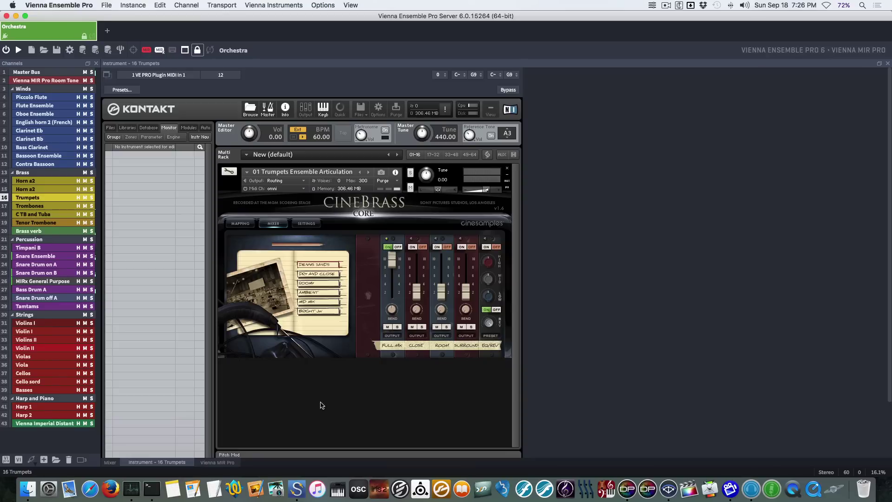
left_click(127, 127)
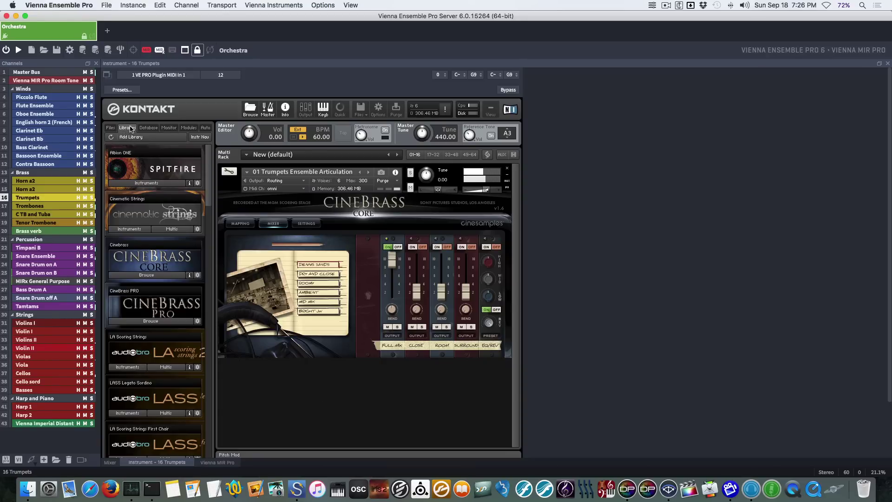
left_click(169, 128)
left_click(174, 137)
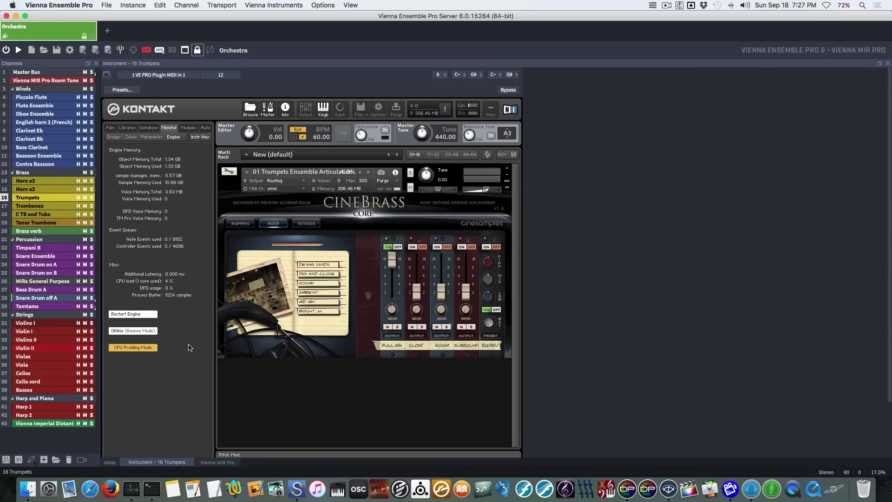
left_click(152, 347)
- Return to the Vienna Ensemble Pro mixer and switch to Digital Performer
left_click(119, 461)
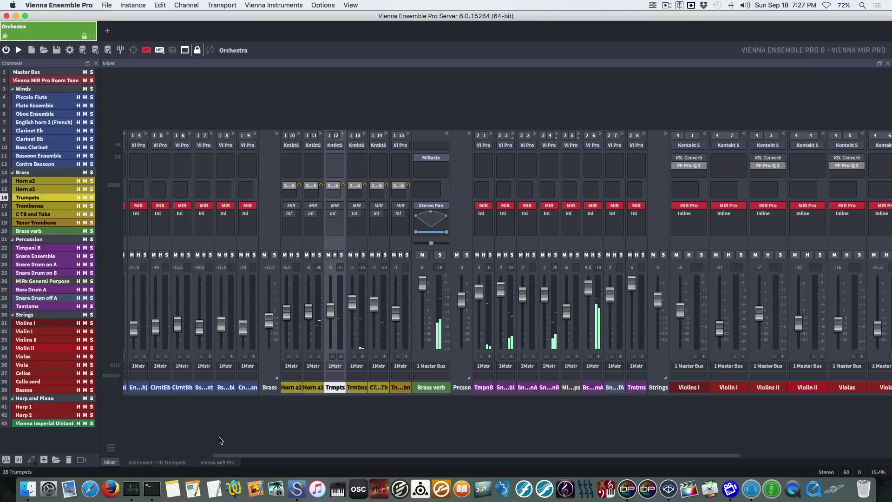
key("super+Tab")
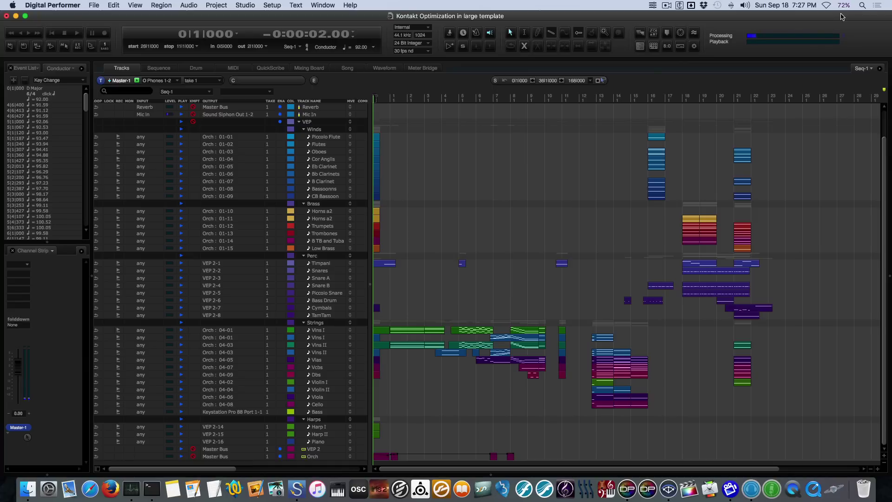
- Switch to Activity Monitor, move its window off the screen, and return to the Vienna Ensemble Pro mixer
key("super+Tab")
key("super+Tab")
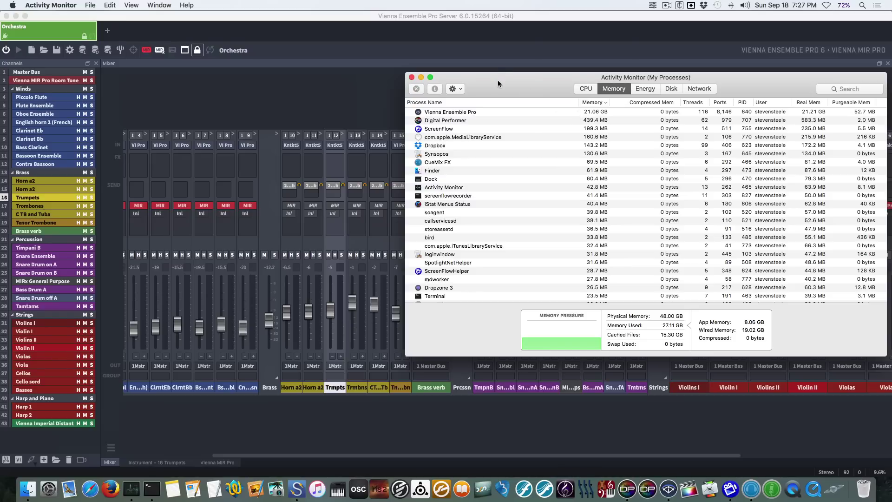
left_click_drag(496, 80, 891, 75)
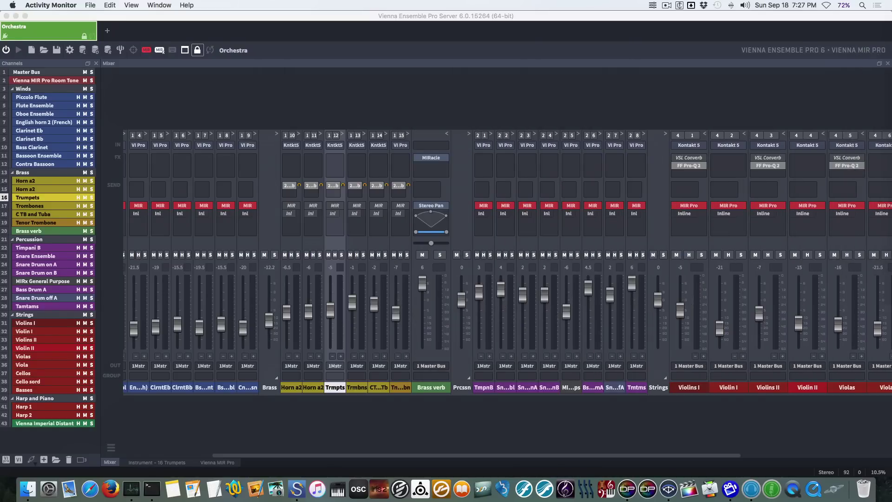
left_click(676, 82)
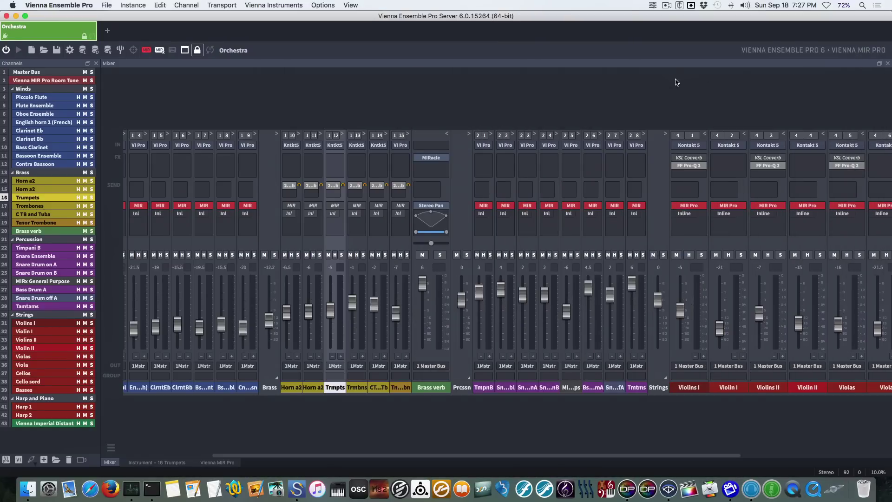
key("ctrl+Left")
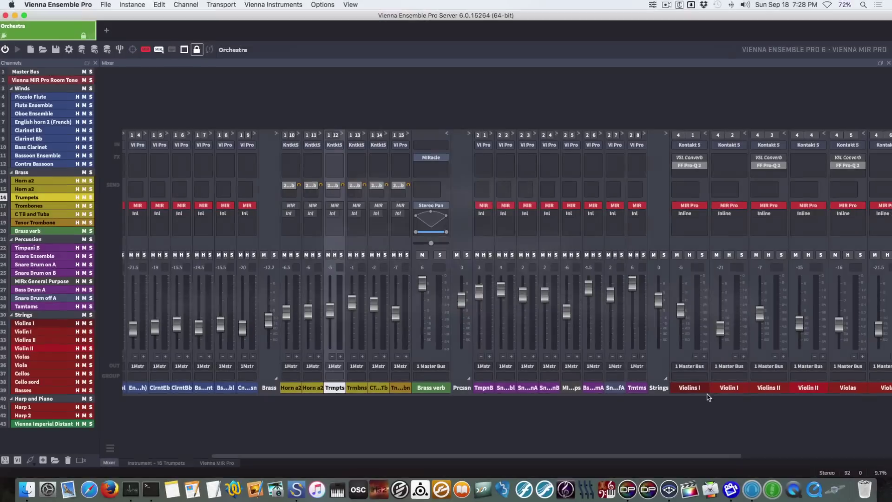
- Open the Memory options of the Violins I Kontakt
double_click(691, 388)
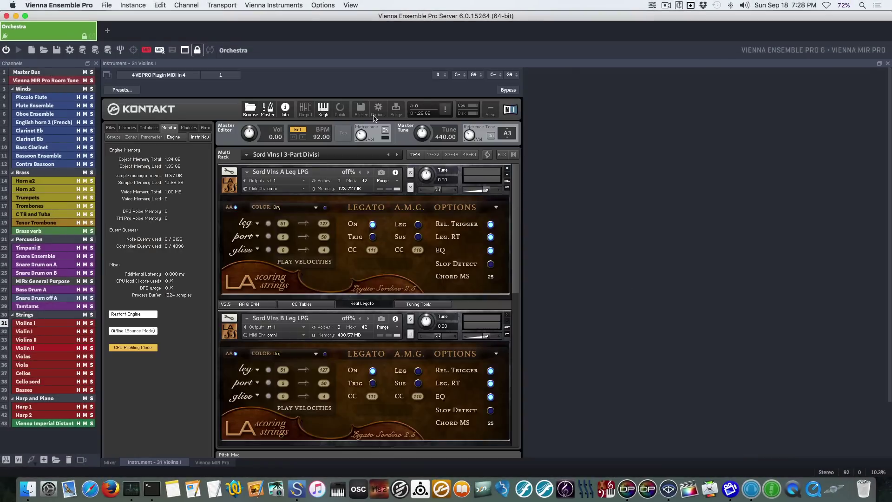
left_click(378, 110)
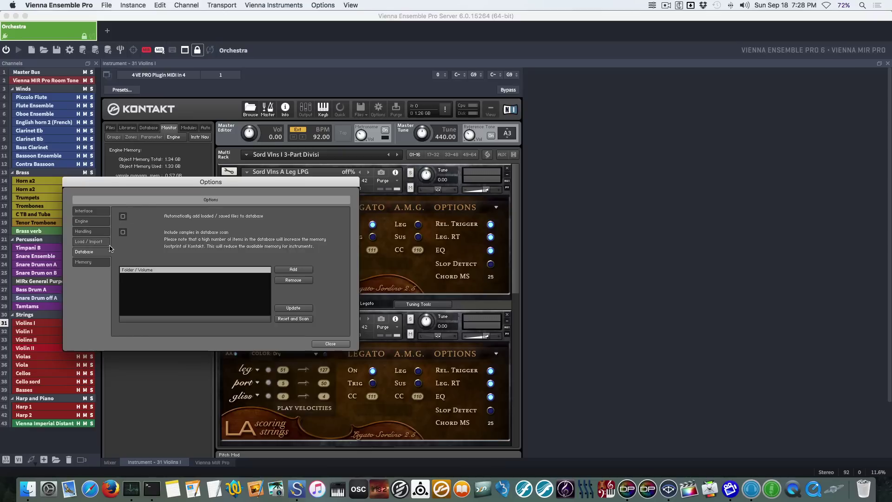
left_click(95, 262)
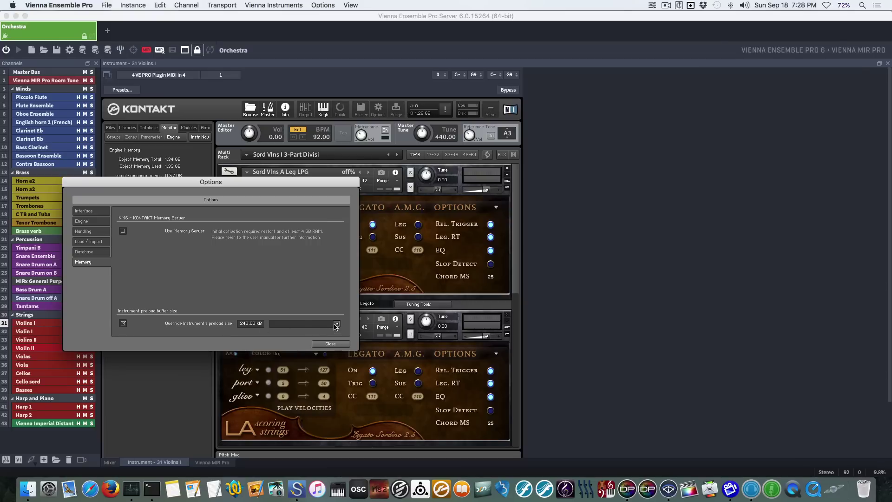
- Lower the instrument preload size override to 60 kB, move the options window clear of the rack, and raise the override to 240 kB
left_click_drag(336, 323, 281, 326)
left_click_drag(190, 184, 659, 157)
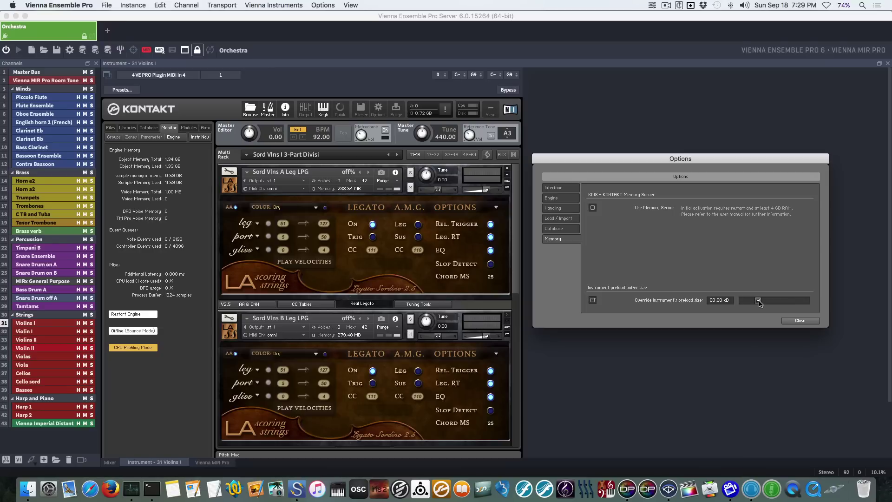
left_click_drag(757, 300, 748, 305)
left_click_drag(745, 302, 825, 302)
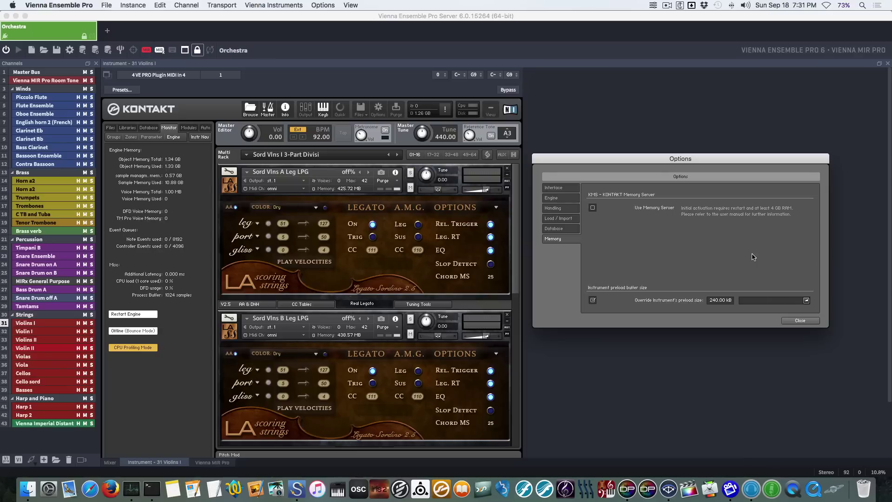
- Reduce the instrument preload size override to 30 kB
left_click_drag(805, 300, 767, 304)
left_click_drag(770, 300, 746, 306)
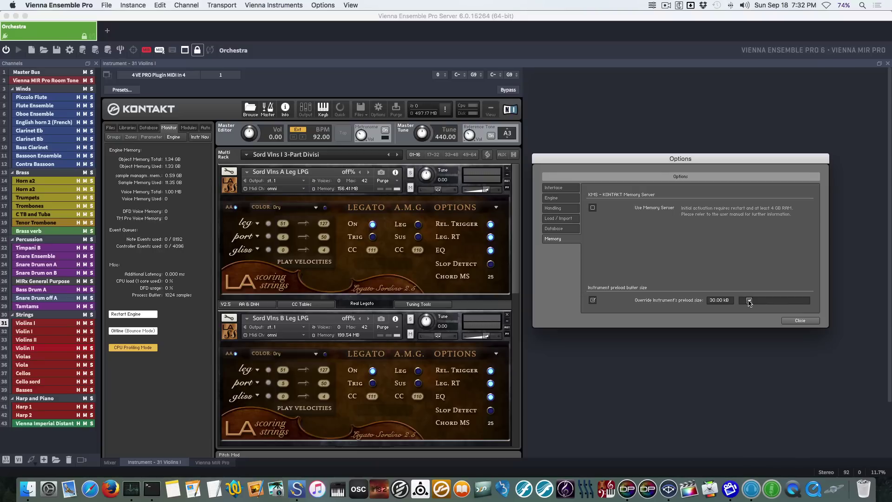
left_click_drag(749, 302, 744, 301)
- Try several higher and lower preload size overrides for Violins I and close the options
left_click(804, 301)
left_click_drag(808, 303, 728, 306)
left_click(750, 302)
left_click_drag(750, 302, 845, 302)
left_click_drag(806, 302, 759, 302)
left_click_drag(757, 302, 755, 303)
key("Escape")
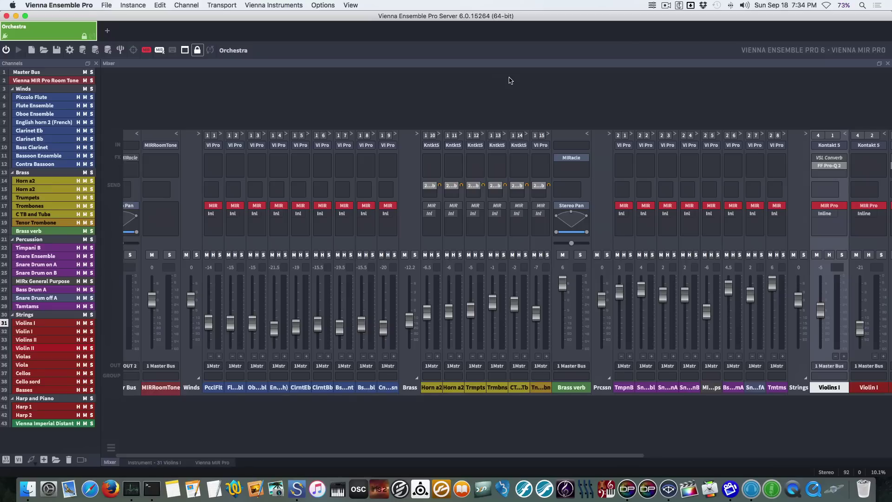
- Reopen the Violins I Kontakt and purge all of its samples
key("super+2")
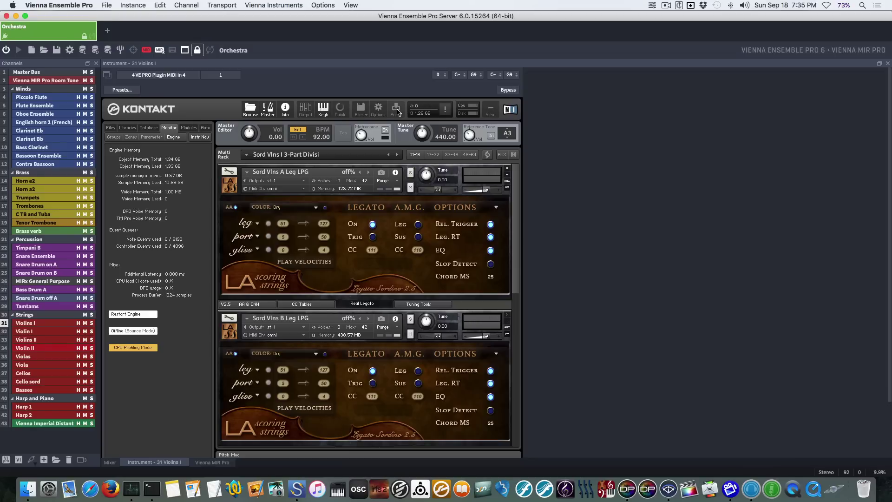
left_click(396, 110)
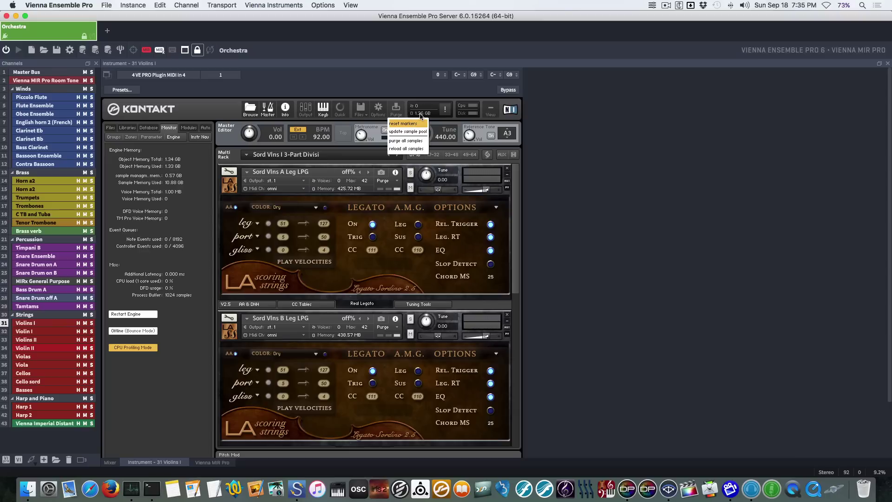
left_click(403, 141)
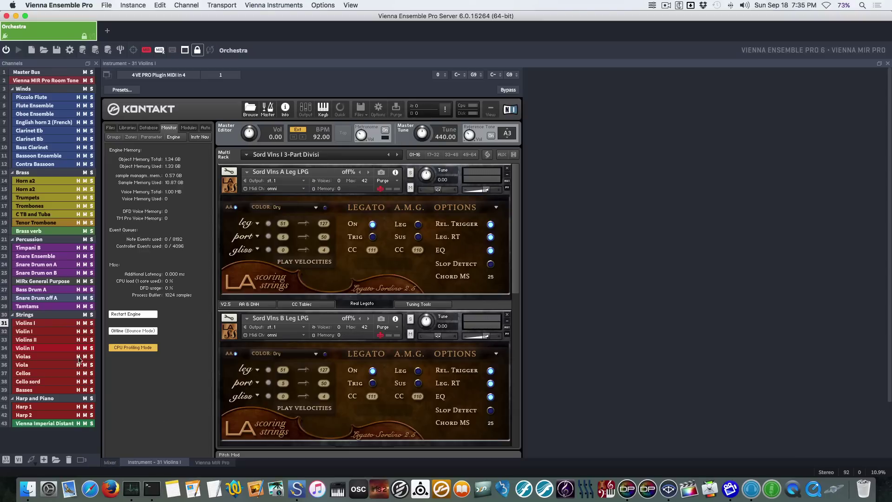
- Open the Violins II Kontakt and purge all of its samples
left_click(41, 340)
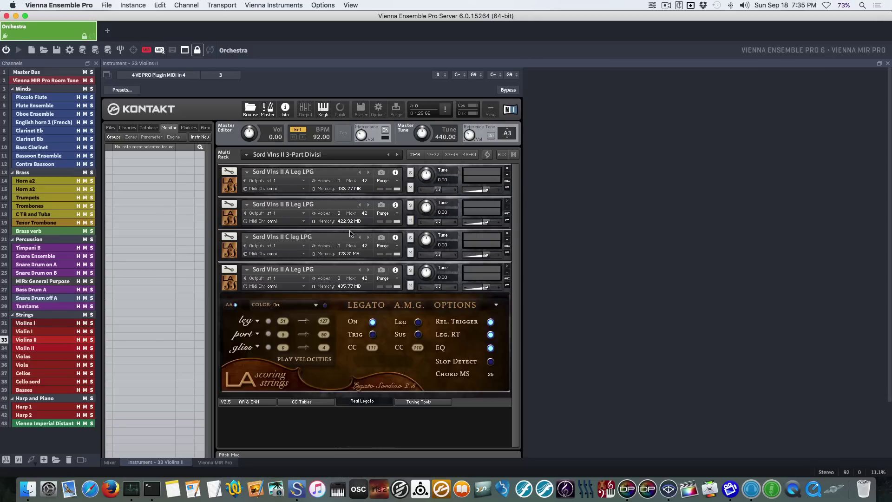
left_click(395, 109)
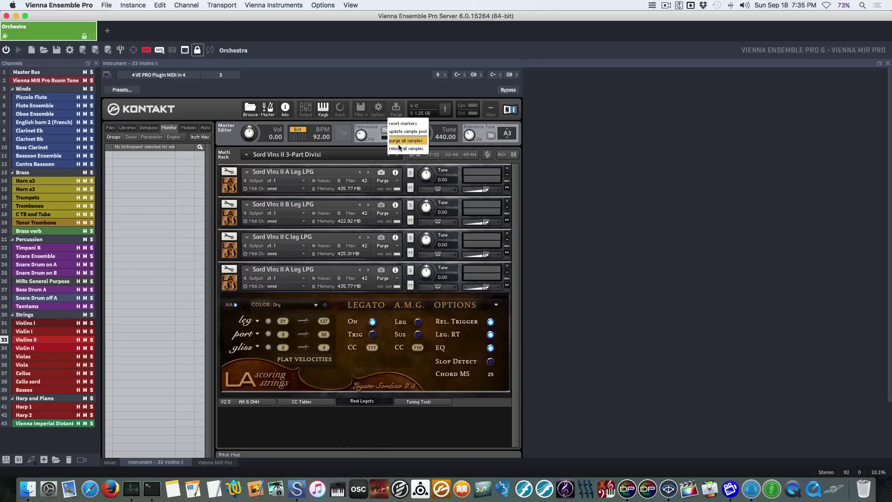
left_click(399, 141)
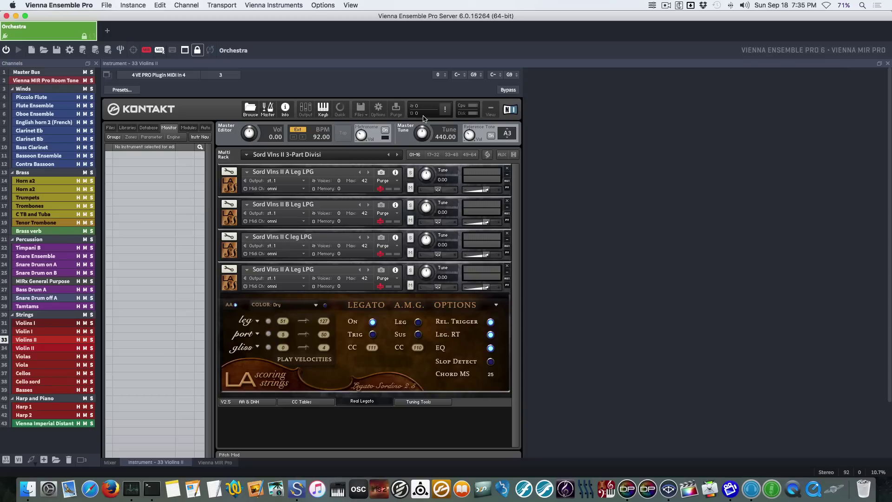
- View the Violas Kontakt, look over the string and brass channels in the mixer, and open the first Horn a2 instrument
key("Down")
key("Down")
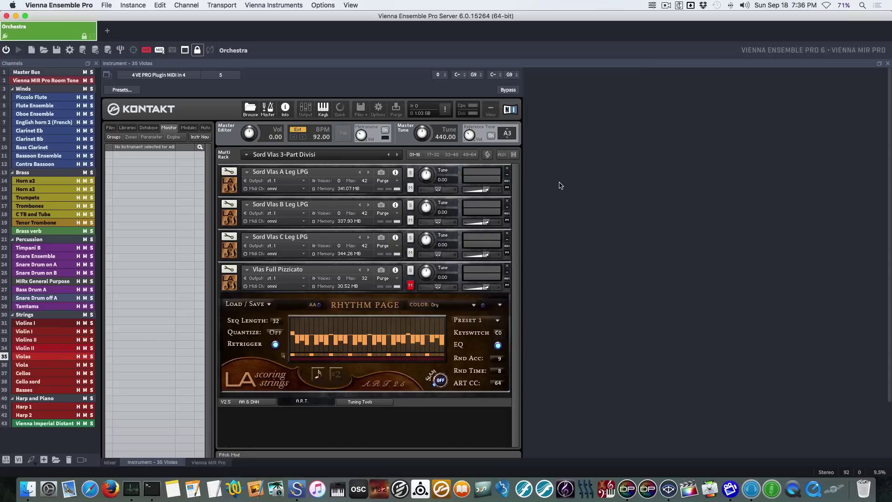
left_click(110, 462)
scroll(380, 424, "right", 5)
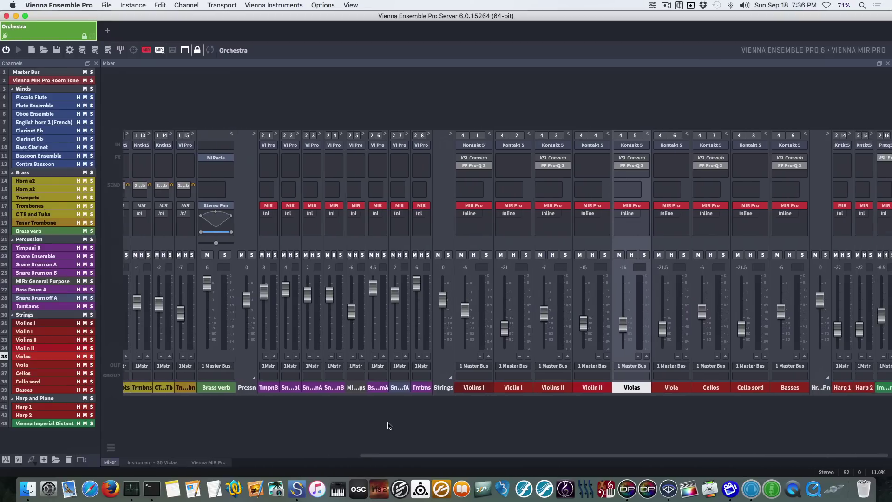
scroll(389, 425, "left", 15)
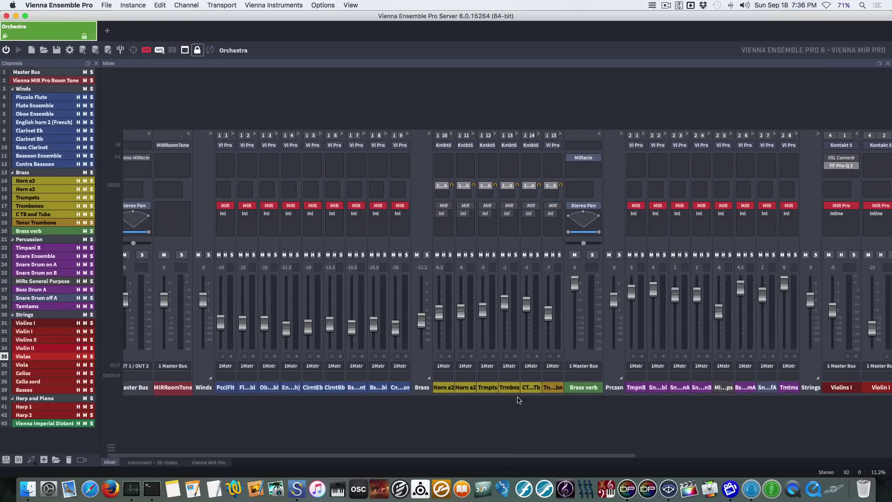
scroll(519, 399, "right", 10)
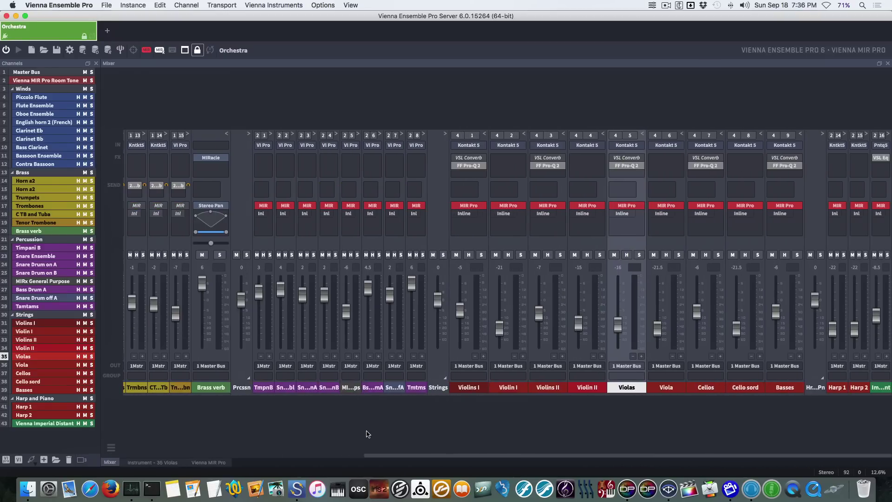
scroll(367, 434, "left", 7)
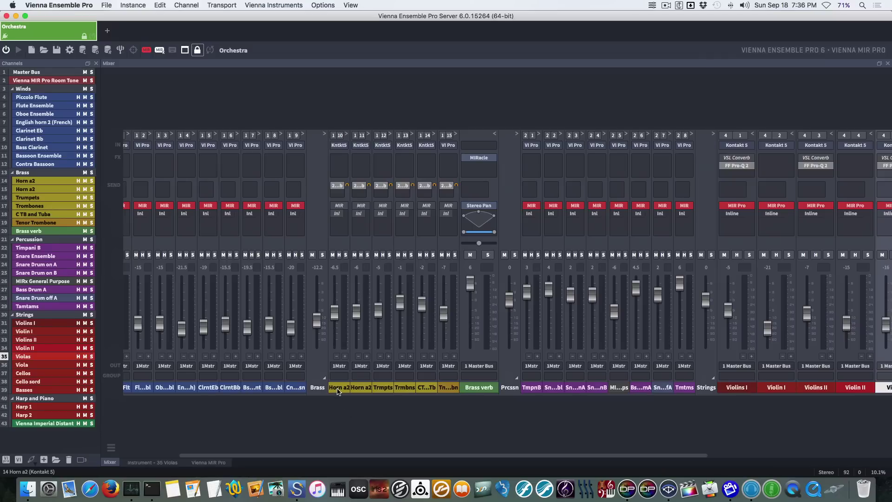
double_click(338, 390)
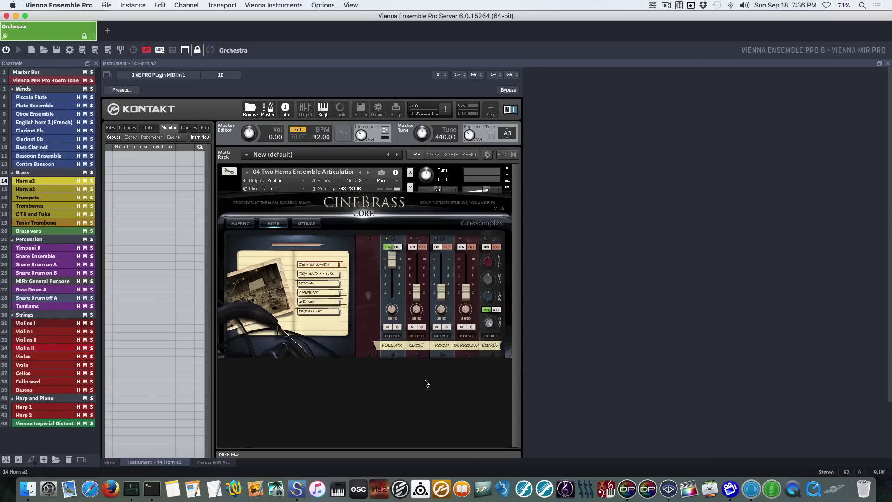
- Check the Digital Performer tracks, return to Vienna Ensemble Pro, and reset the purge markers of the first Horn a2 instrument
key("super+Tab")
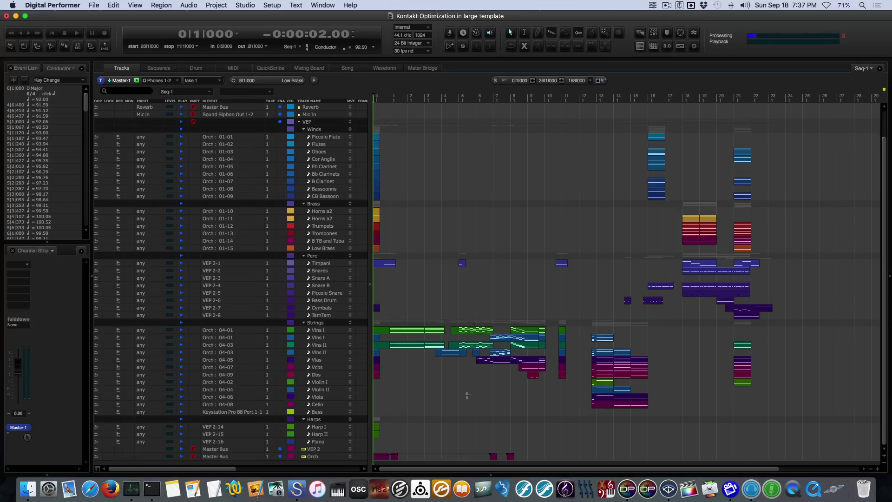
key("super+Tab")
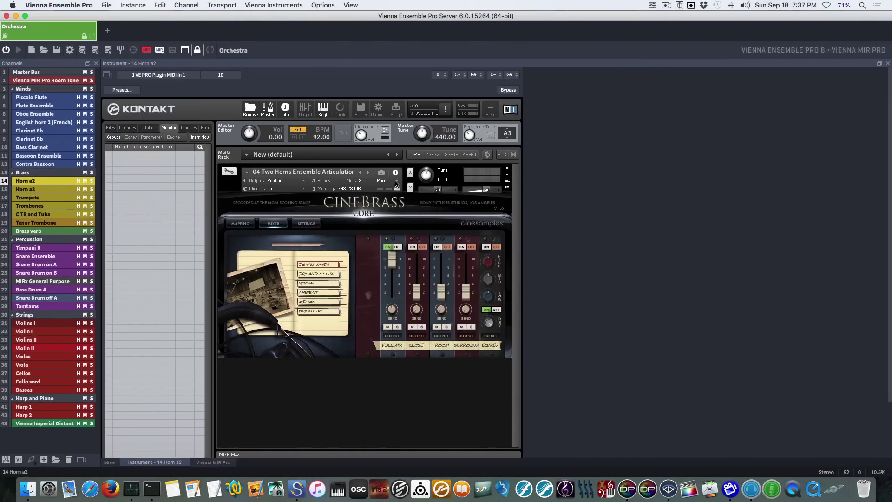
left_click(398, 182)
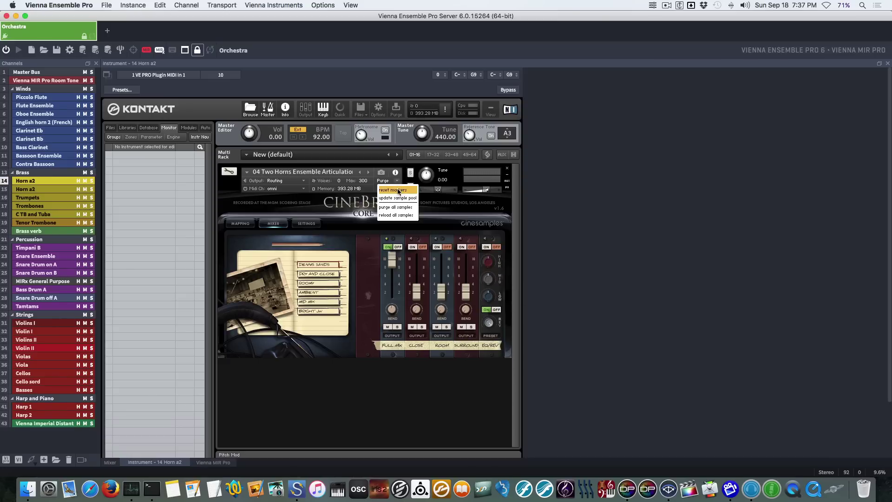
left_click(393, 191)
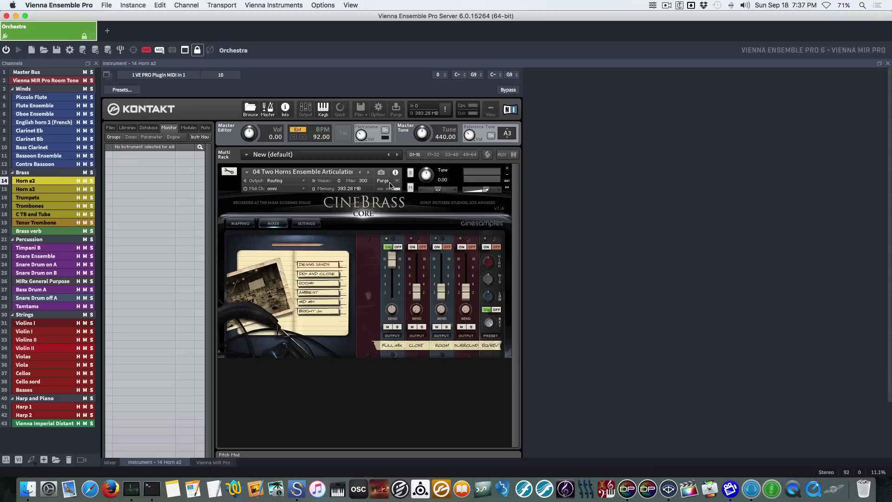
- Reset the purge markers of the second Horn a2 instrument's Kontakt
left_click(38, 189)
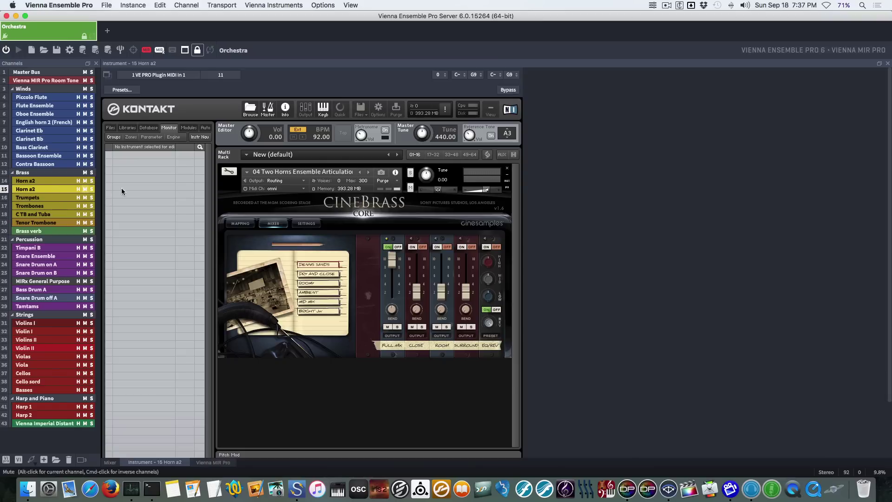
left_click(396, 180)
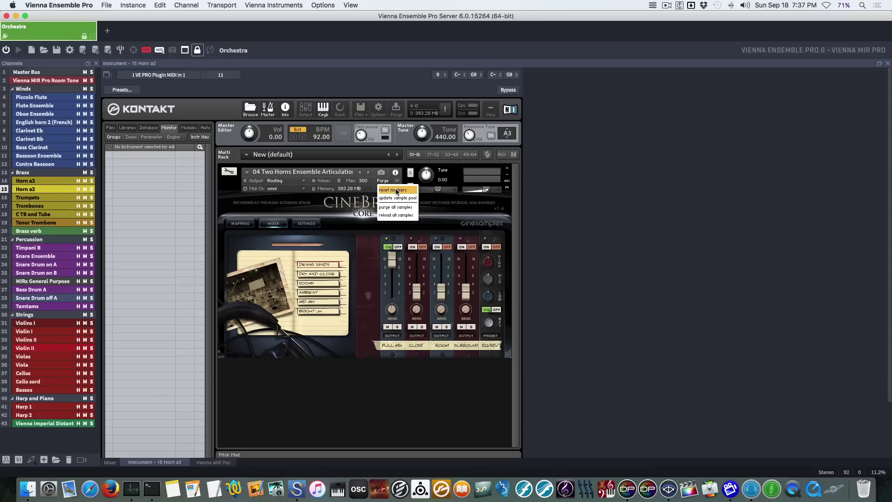
left_click(396, 191)
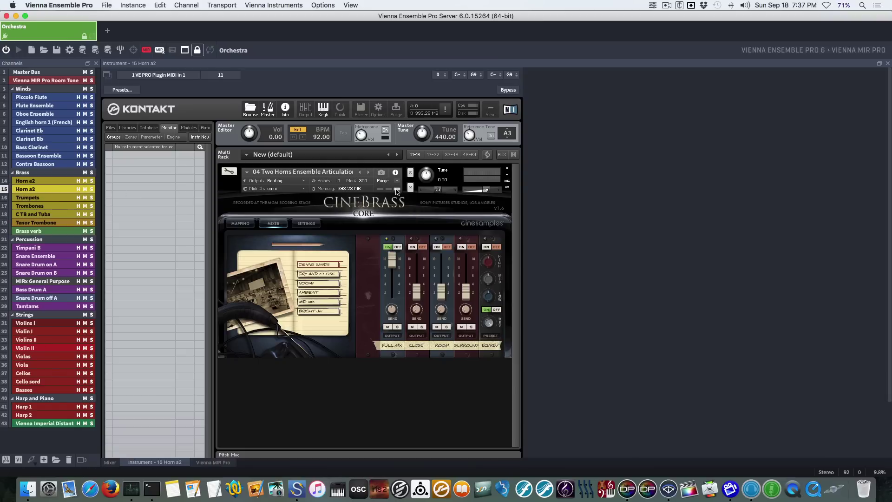
- Reset the purge markers of the Trumpets, Trombones, and C TB and Tuba instruments
left_click(54, 199)
left_click(396, 181)
left_click(396, 191)
key("Down")
key("Down")
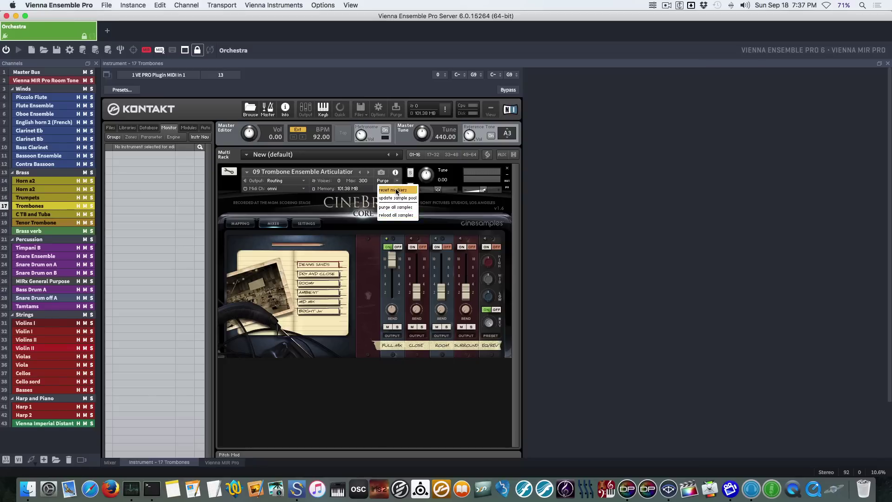
left_click(397, 181)
left_click(398, 191)
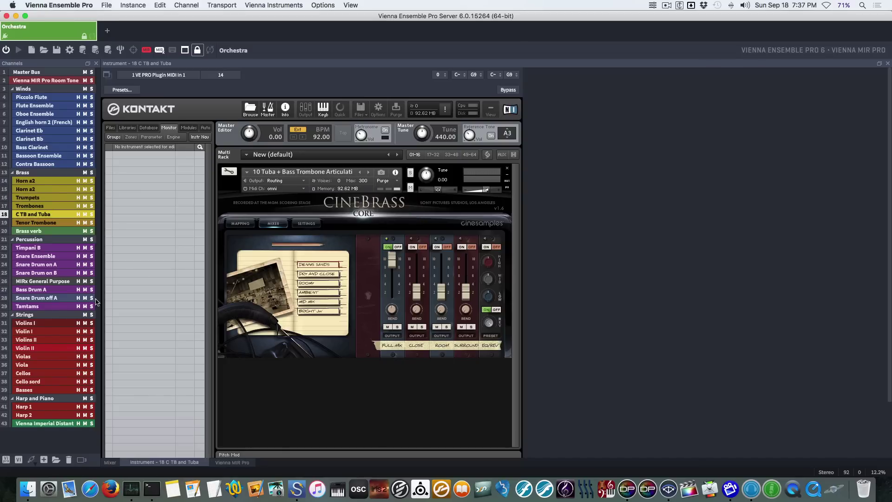
- Open the Violins I Kontakt, look over its divisi patches, and reset the purge markers for the whole rack
left_click(48, 321)
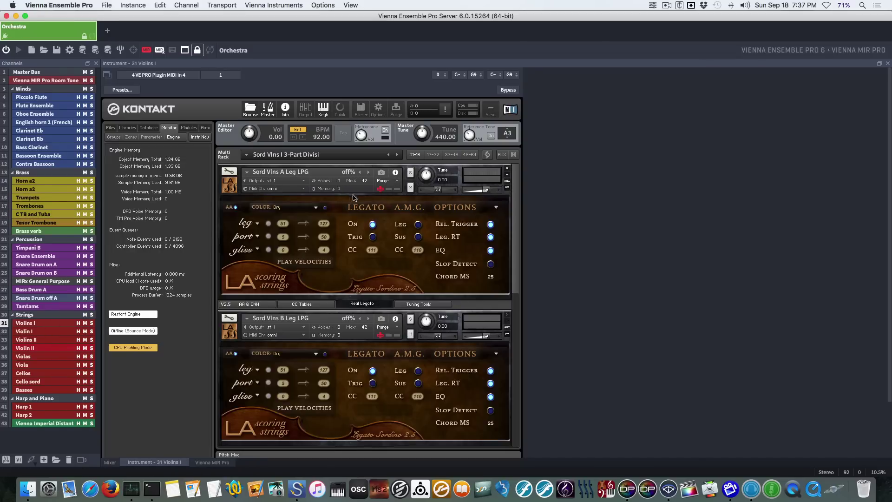
scroll(380, 319, "down", 2)
scroll(380, 318, "up", 2)
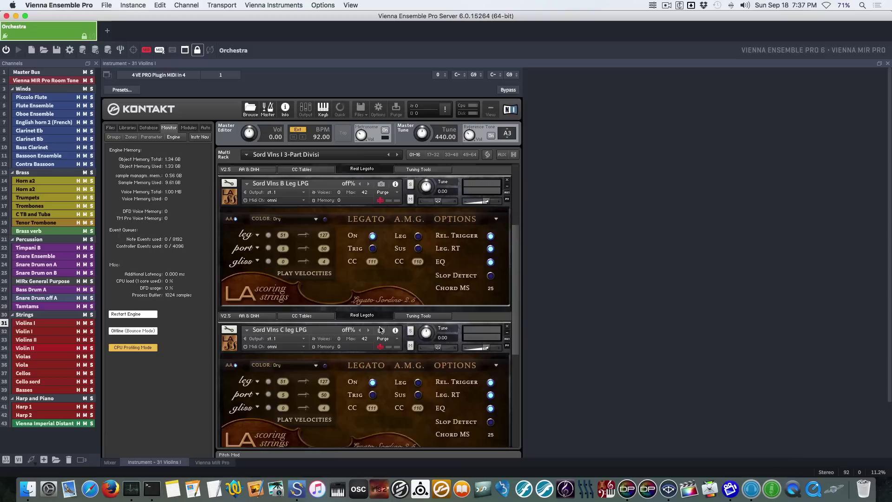
left_click(396, 109)
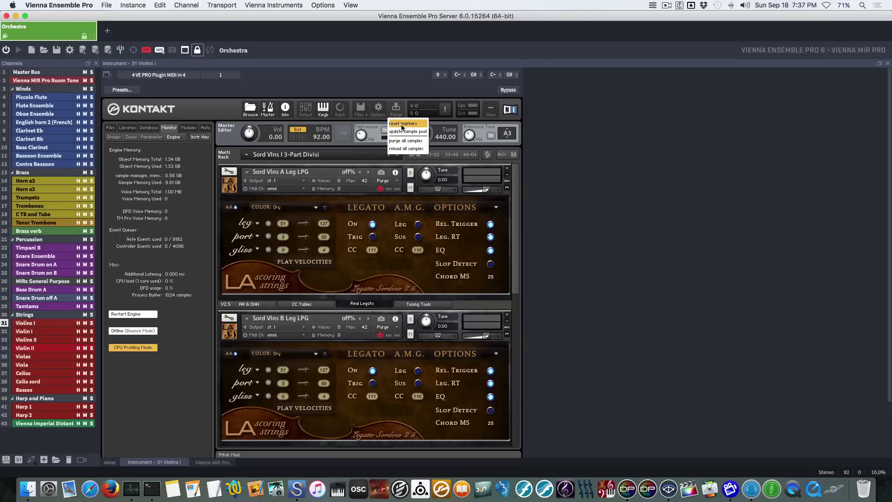
left_click(401, 124)
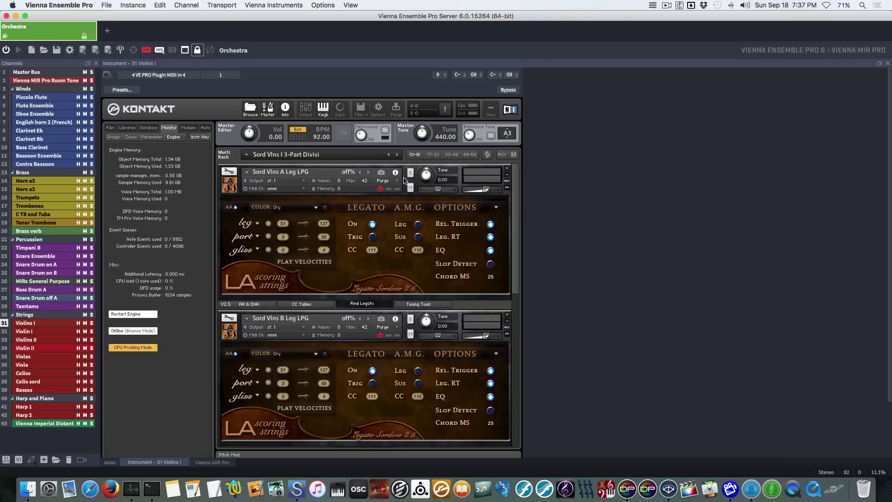
- Go through the Violin I, Violins II and Violin II instruments and reset their purge markers
left_click(53, 332)
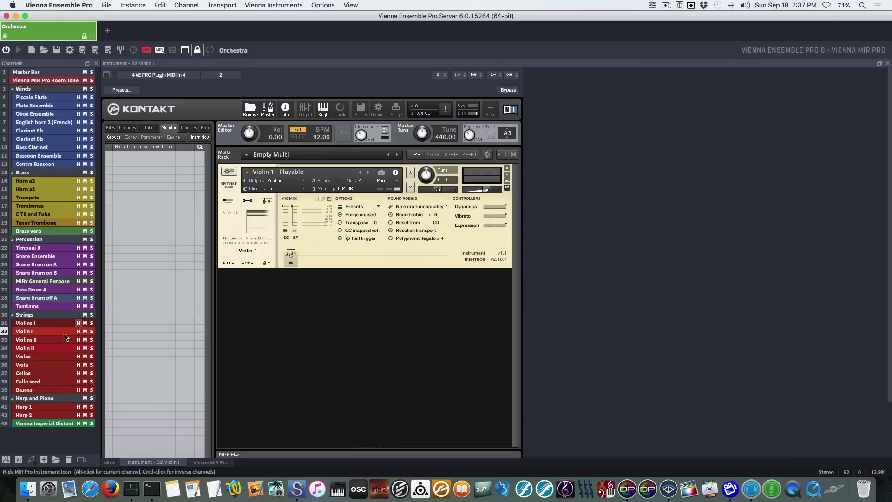
key("Down")
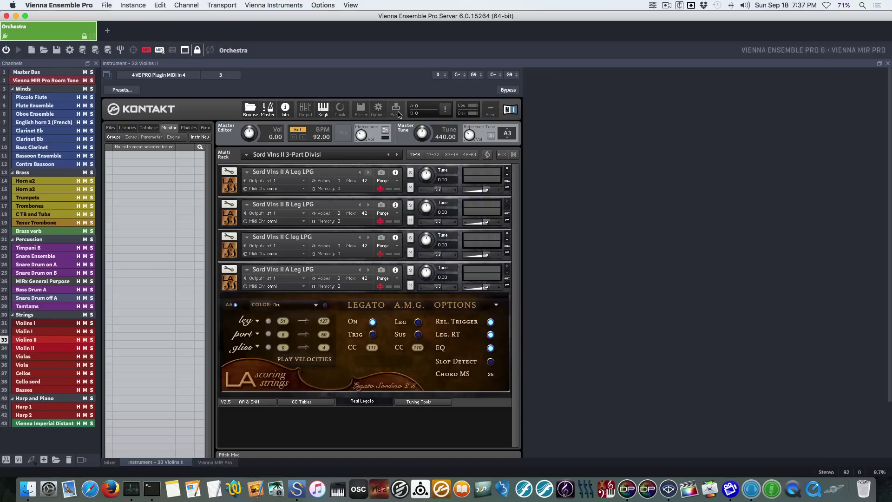
left_click(398, 113)
left_click(399, 123)
key("Down")
left_click(396, 181)
- Reset the purge markers of the Violas rack and the solo Viola instrument
key("Down")
left_click(395, 109)
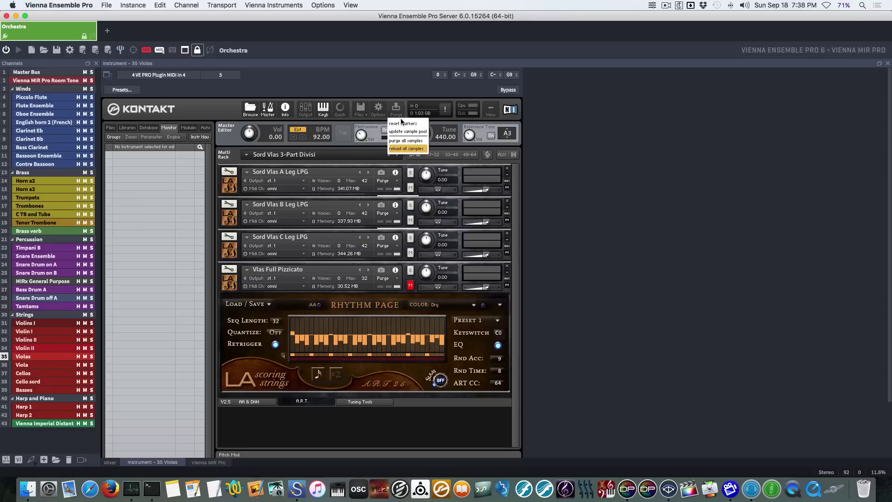
left_click(402, 123)
key("Down")
left_click(396, 181)
left_click(396, 190)
- Go through the Cellos, Cello sord and Basses instruments and reset their purge markers
key("Down")
left_click(395, 109)
left_click(401, 124)
key("Down")
key("Down")
left_click(395, 110)
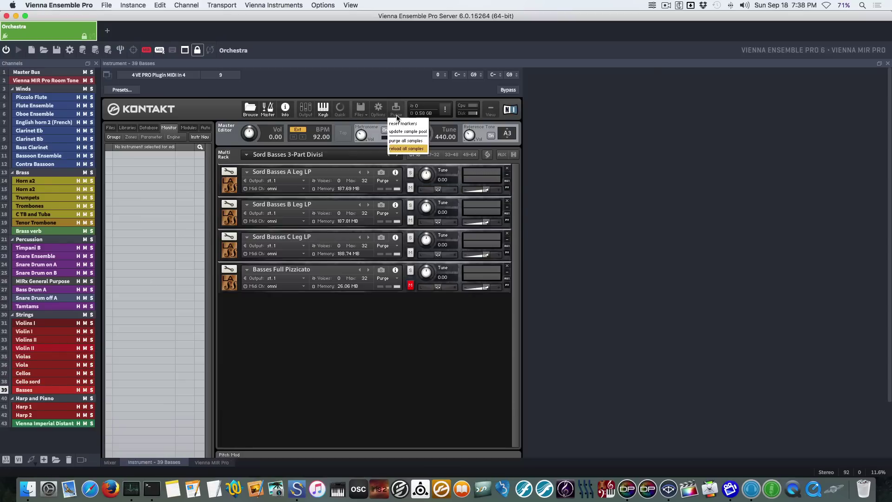
- Reset the purge markers of Harp 1 and Harp 2, and return to the mixer
key("Down")
key("Down")
left_click(396, 180)
key("Down")
left_click(396, 181)
left_click(396, 190)
key("super+m")
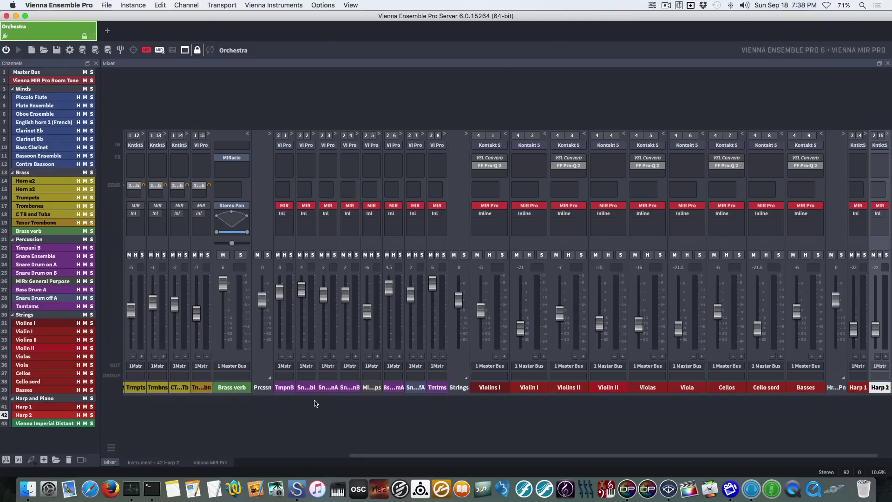
- View the Piccolo Flute's Vienna Instruments Pro player and turn on Learn all for the Vienna Instruments
scroll(315, 403, "left", 10)
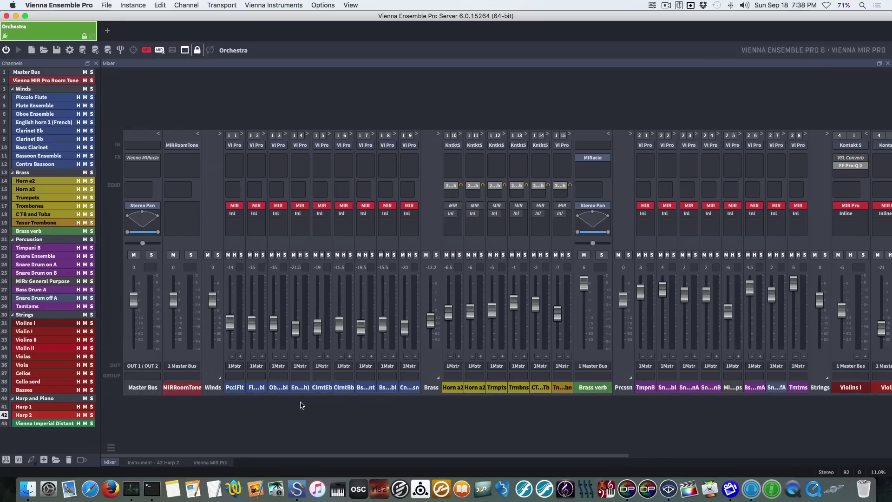
double_click(235, 387)
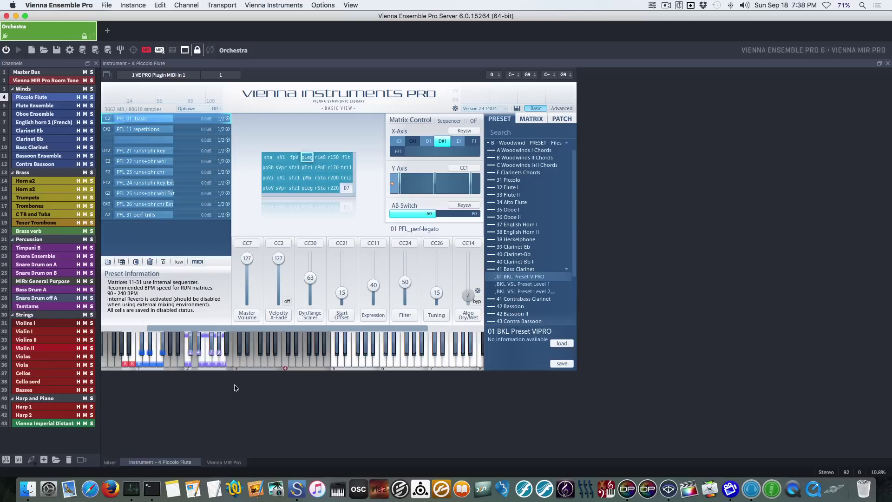
key("Escape")
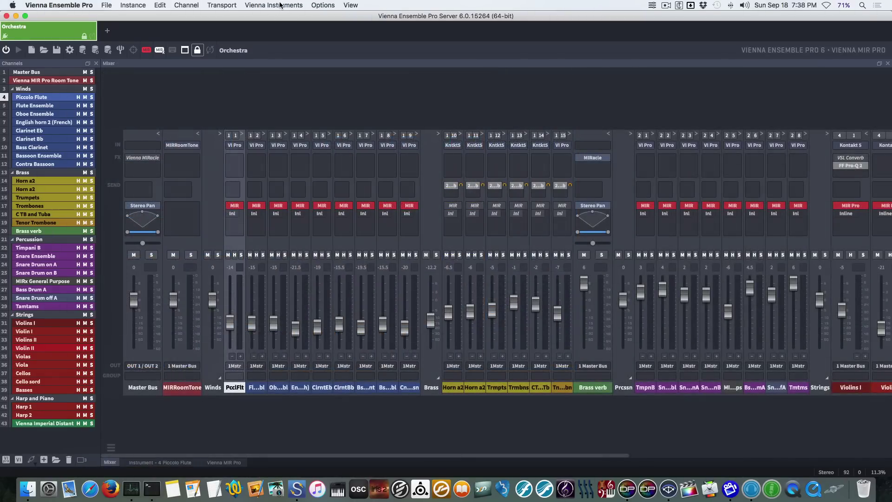
left_click(273, 5)
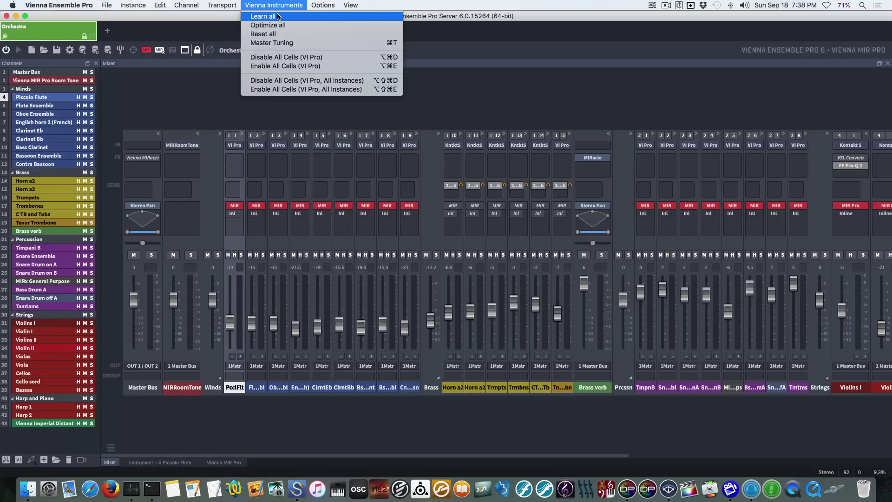
left_click(278, 17)
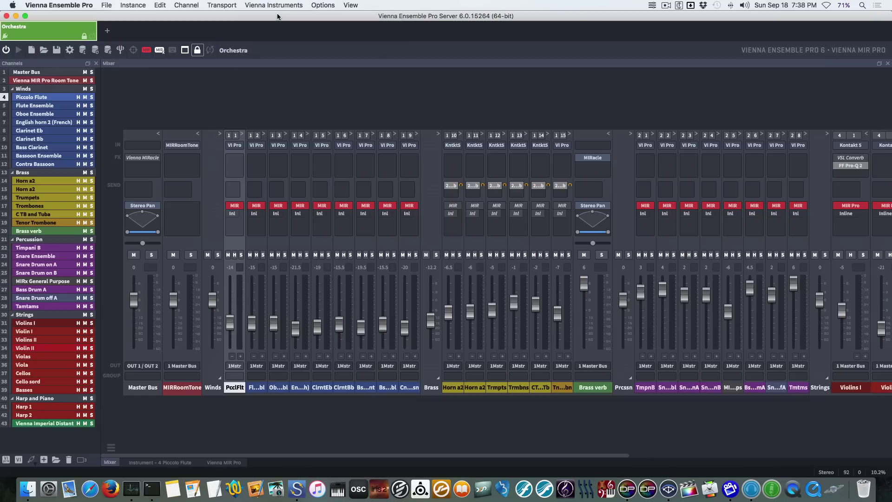
- Check the learn state in the Piccolo Flute and Timpani B players, returning to the mixer after each
double_click(235, 388)
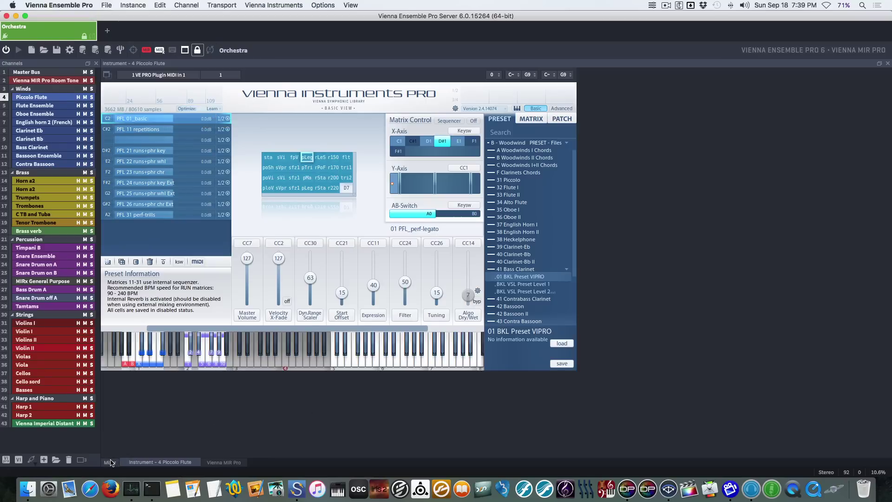
left_click(111, 462)
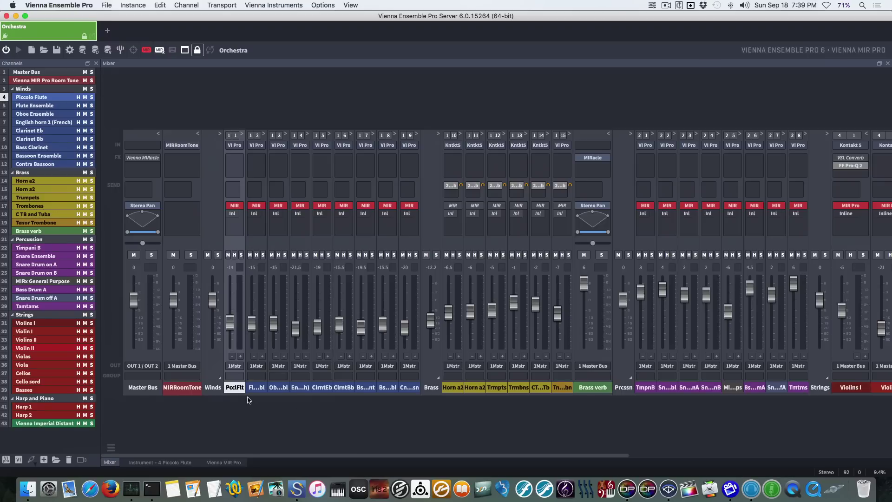
scroll(284, 399, "right", 10)
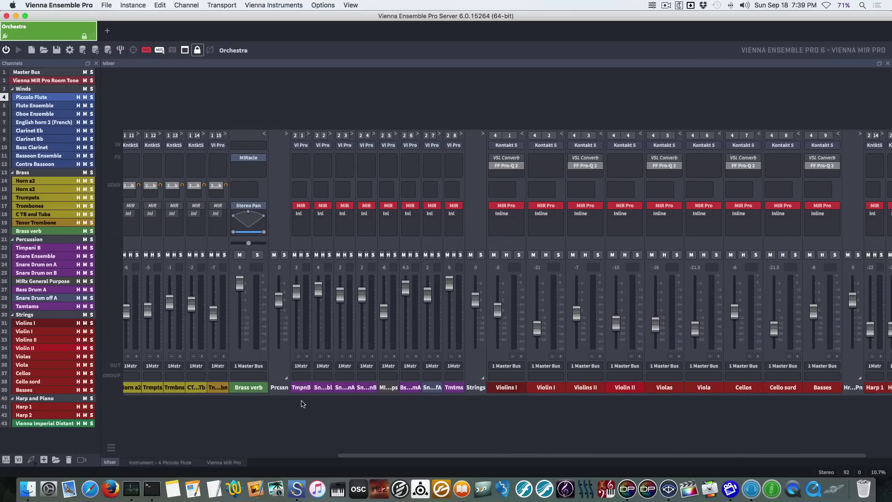
left_click(305, 388)
double_click(305, 389)
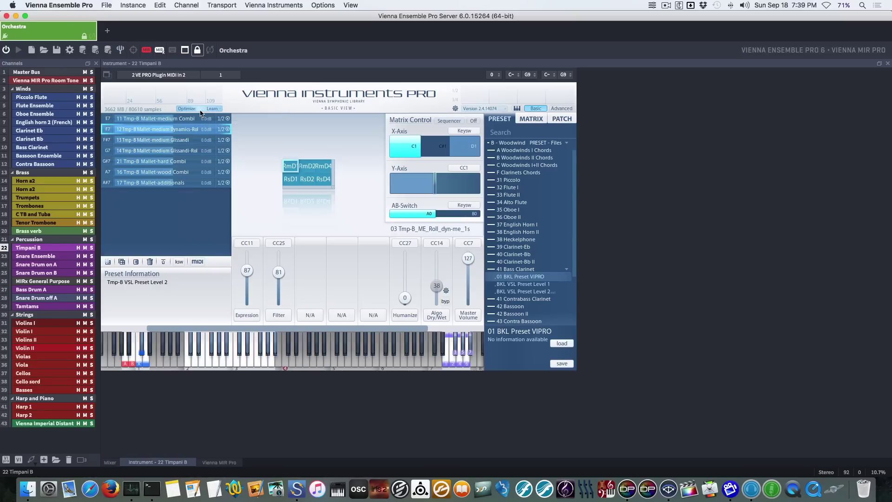
left_click(110, 462)
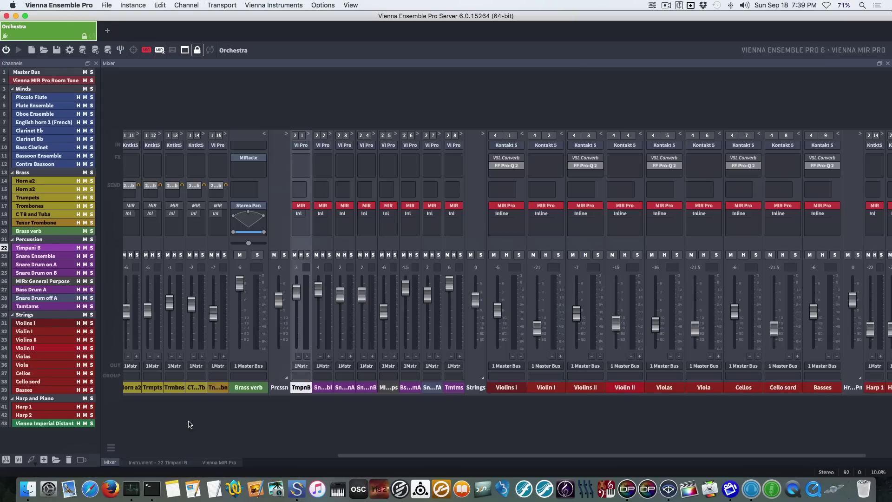
scroll(209, 418, "left", 5)
- Switch to Digital Performer, play the sequence through its last notes, stop, and rewind to the start
key("ctrl+Left")
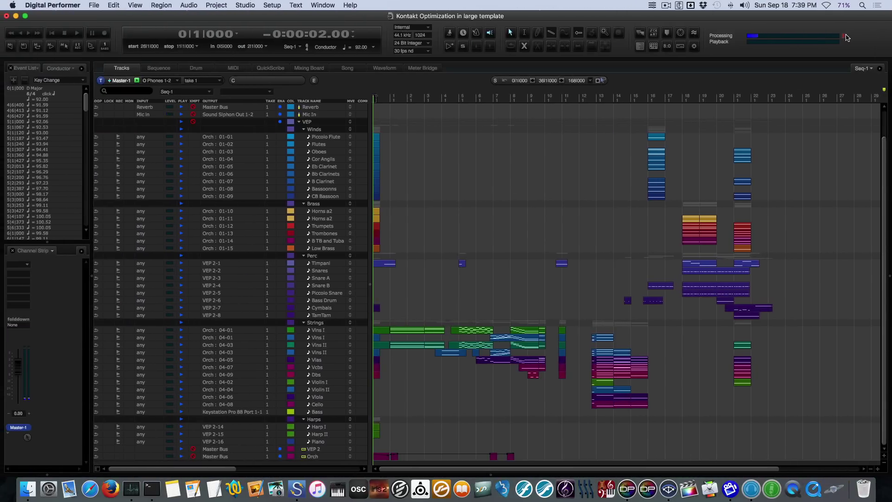
key("space")
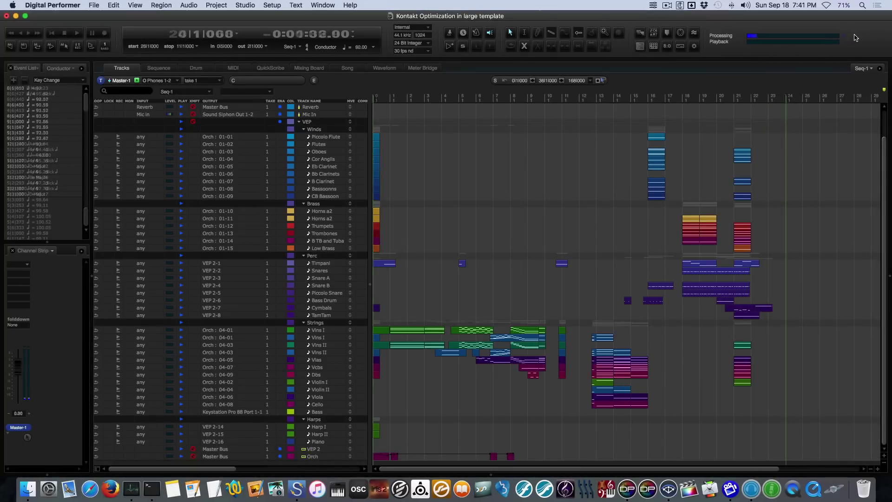
key("space")
key("Return")
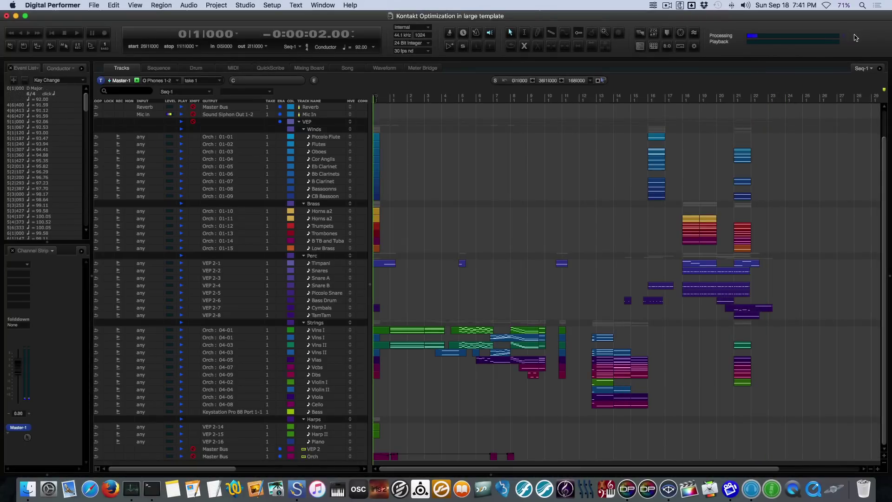
- Return to Vienna Ensemble Pro, open the first Horn a2 instrument, and update its sample pool
key("ctrl+Right")
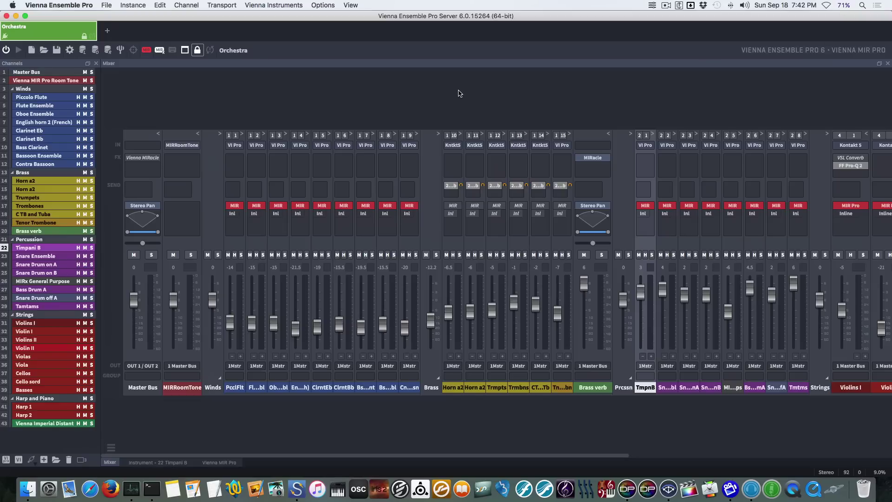
scroll(449, 93, "right", 5)
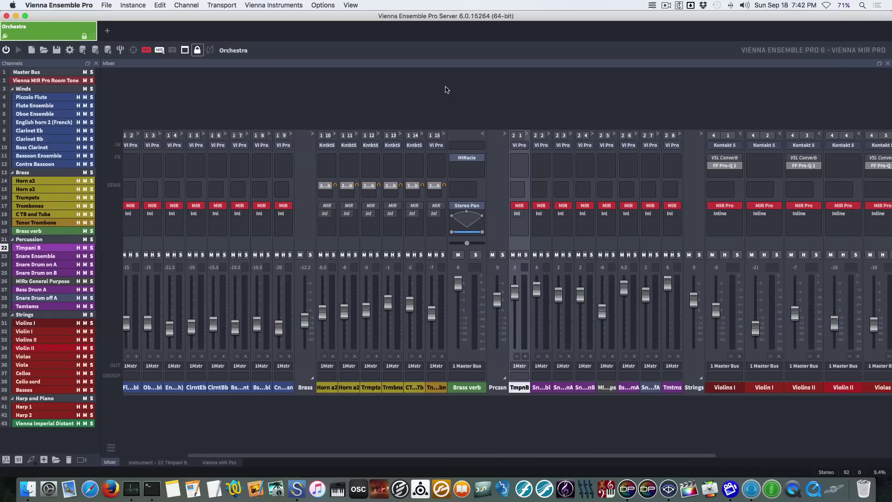
left_click(328, 388)
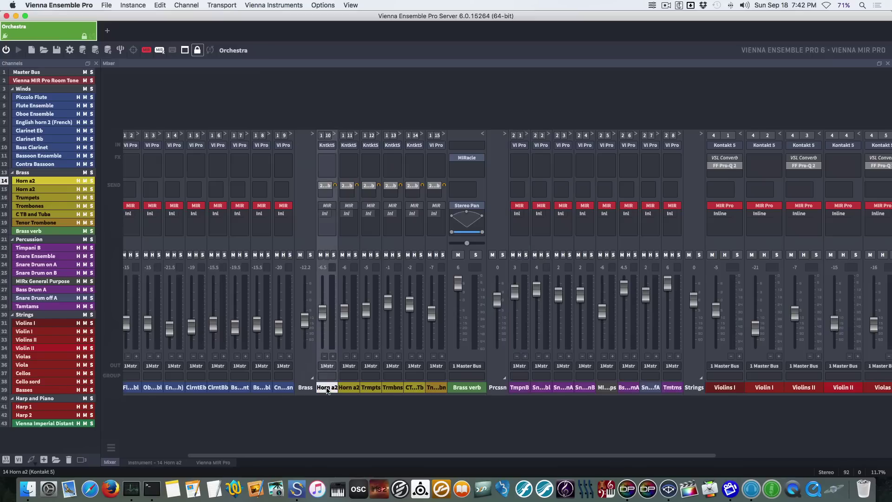
double_click(327, 388)
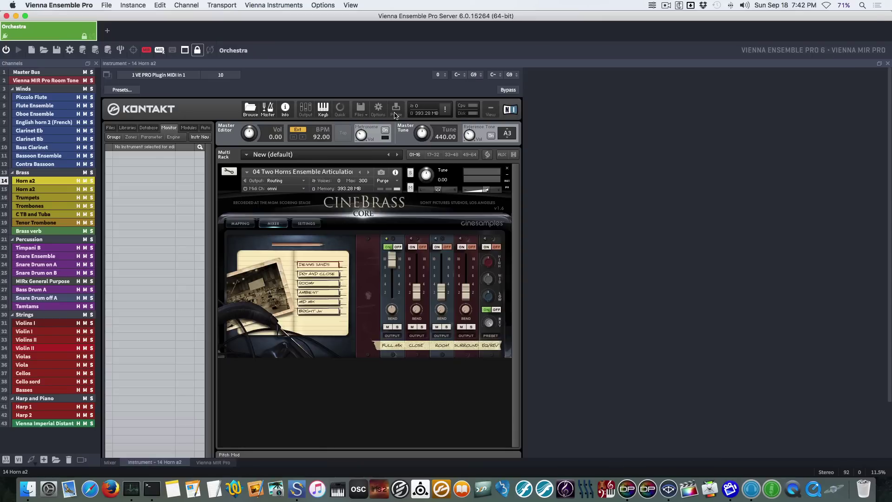
left_click(395, 114)
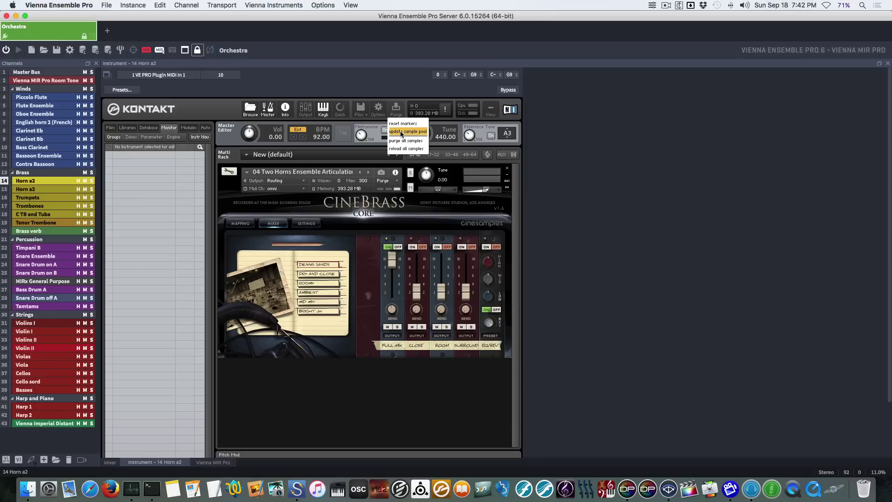
left_click(402, 132)
- Update the sample pool of the second Horn a2 instrument
left_click(58, 188)
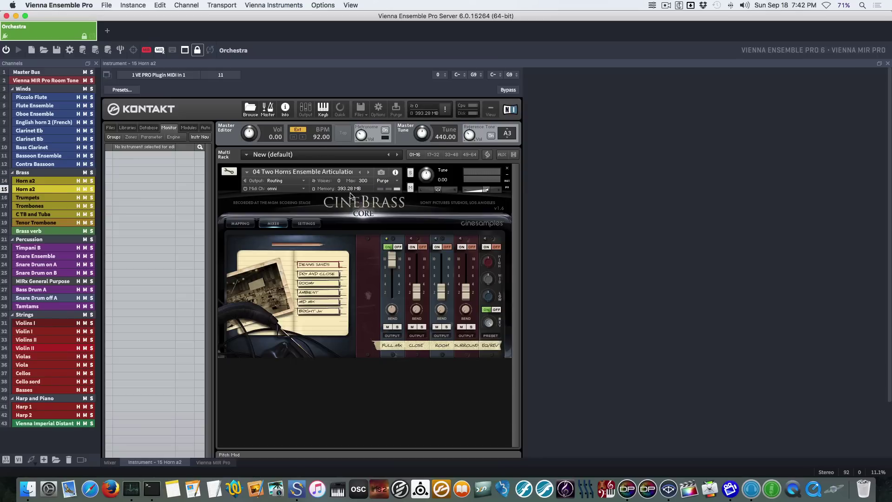
left_click(397, 182)
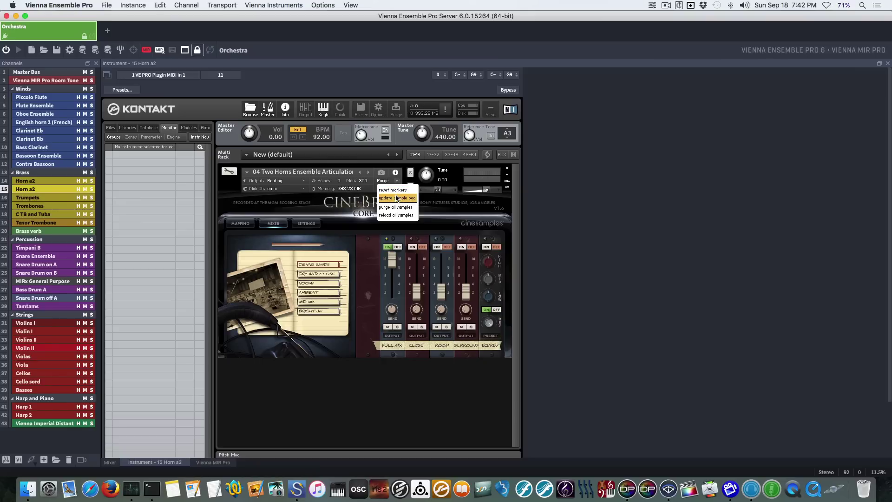
left_click(397, 199)
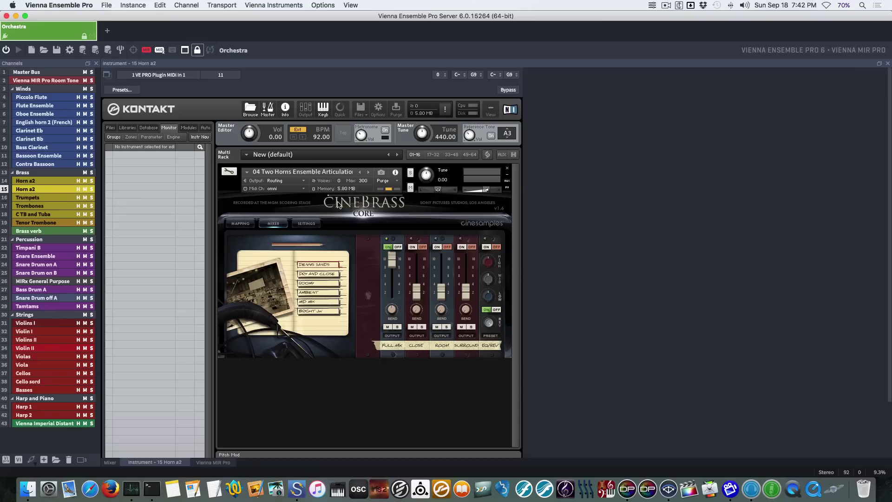
- Open the Trumpets instrument and update its sample pool
left_click(55, 200)
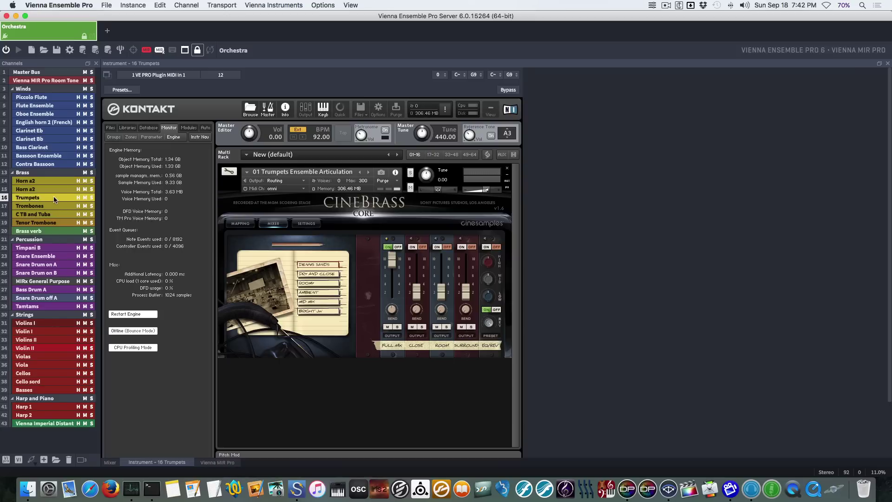
left_click(397, 182)
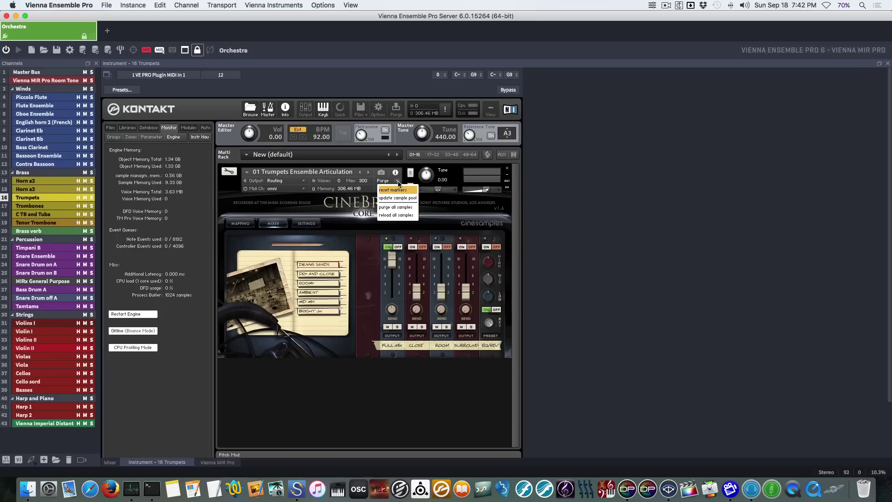
left_click(392, 199)
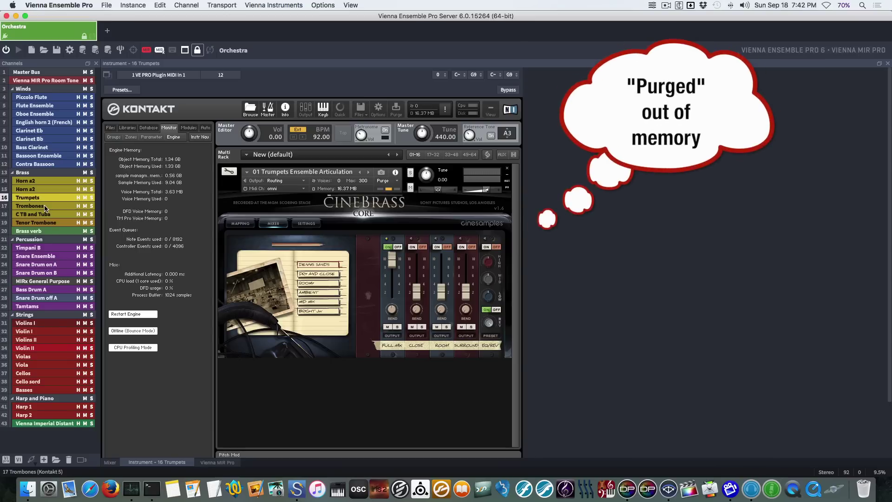
- Work through the instruments from Trombones to Harp 2, updating the sample pools of the Kontakt instruments
left_click(46, 207)
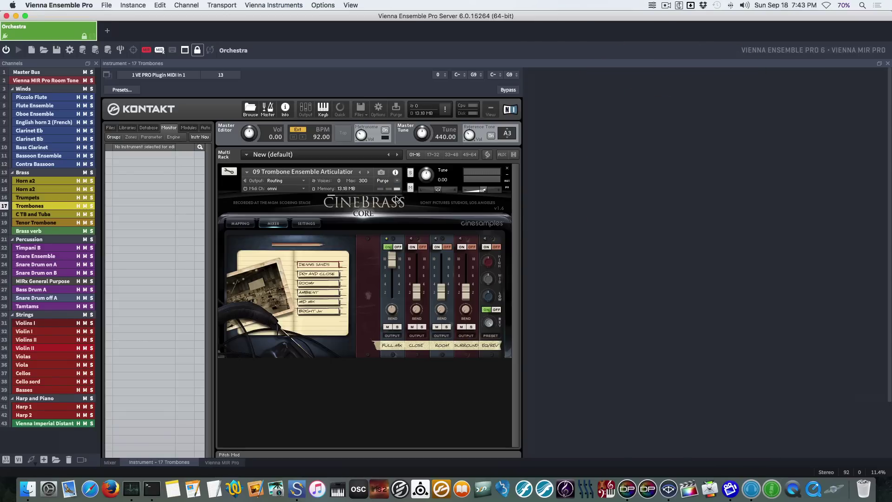
key("Down")
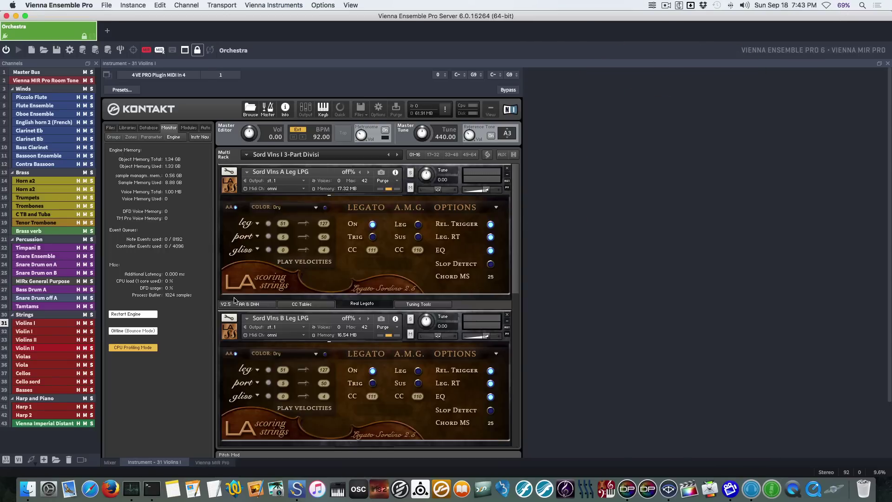
key("Down")
key("Down")
key("Down")
left_click(383, 181)
left_click(395, 199)
key("Down")
key("Down")
key("Down")
key("Down")
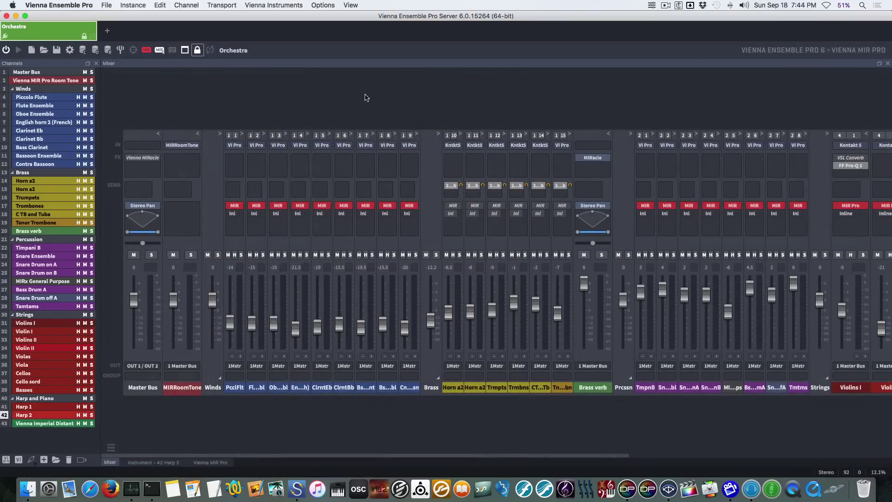
- Optimize all Vienna Instruments, check the result in the Piccolo Flute player, and return to the mixer
left_click(262, 6)
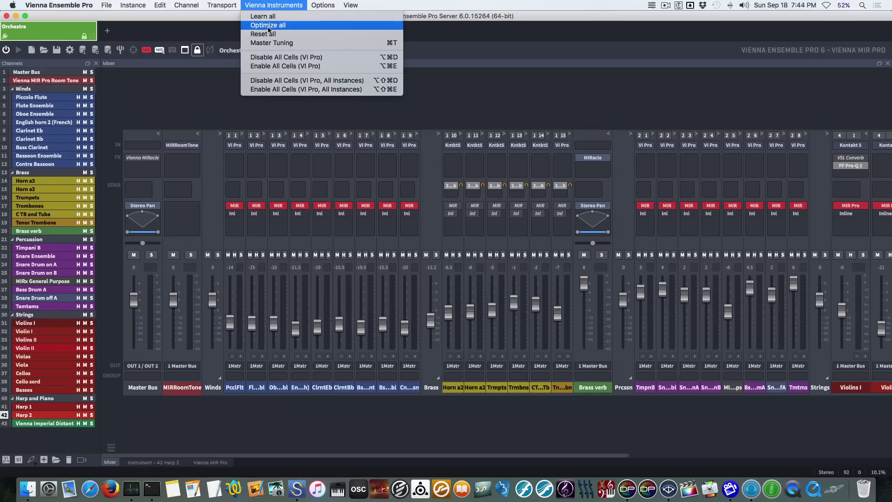
left_click(291, 26)
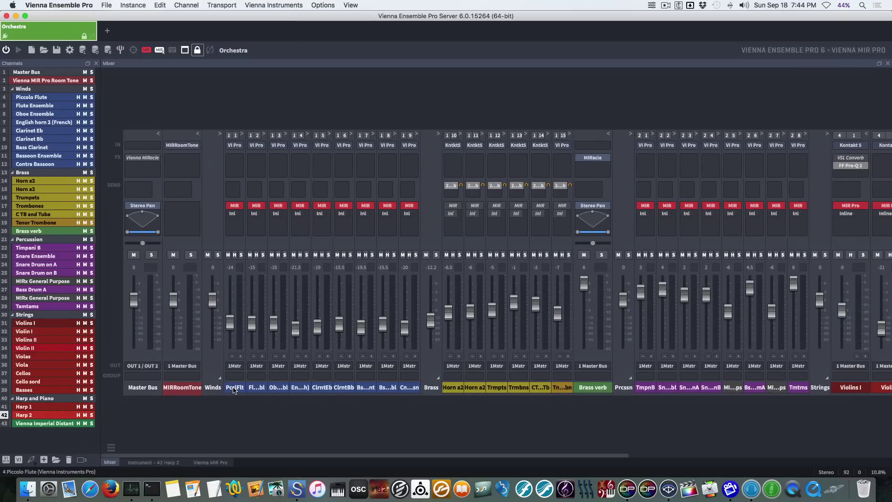
double_click(235, 387)
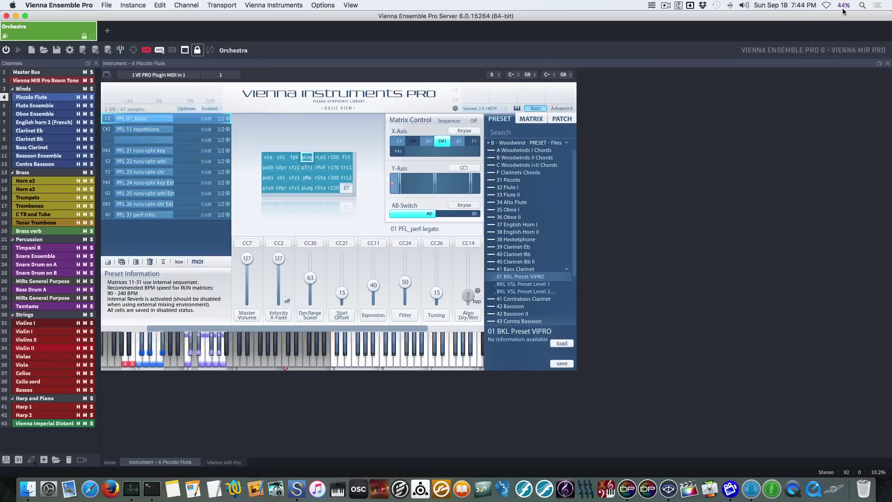
left_click(109, 462)
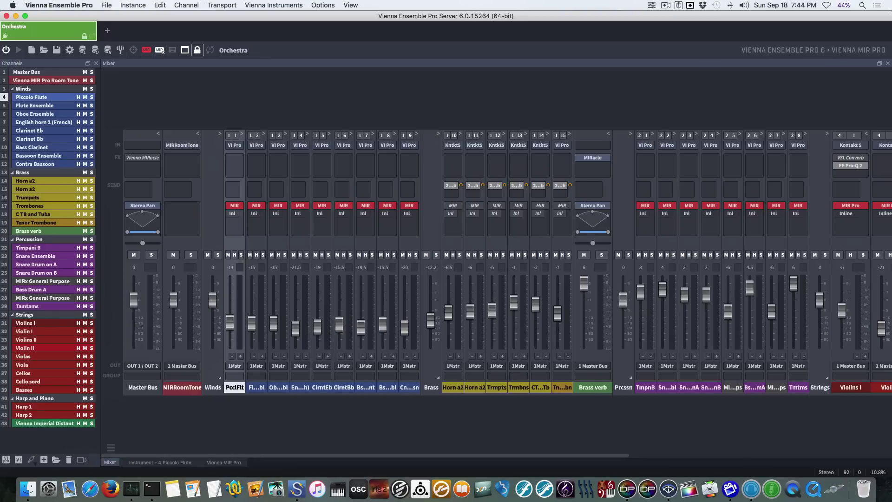
- Review the memory usage of the running processes in Activity Monitor and close its window
left_click_drag(891, 72, 515, 70)
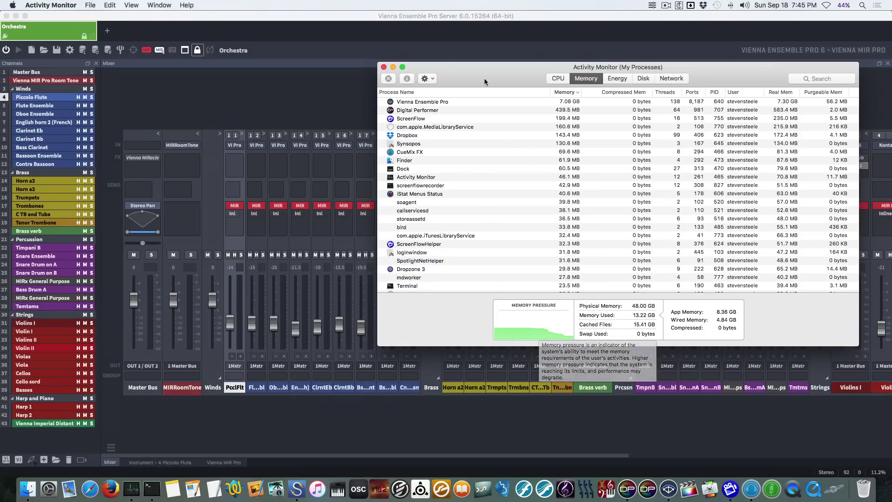
key("super+w")
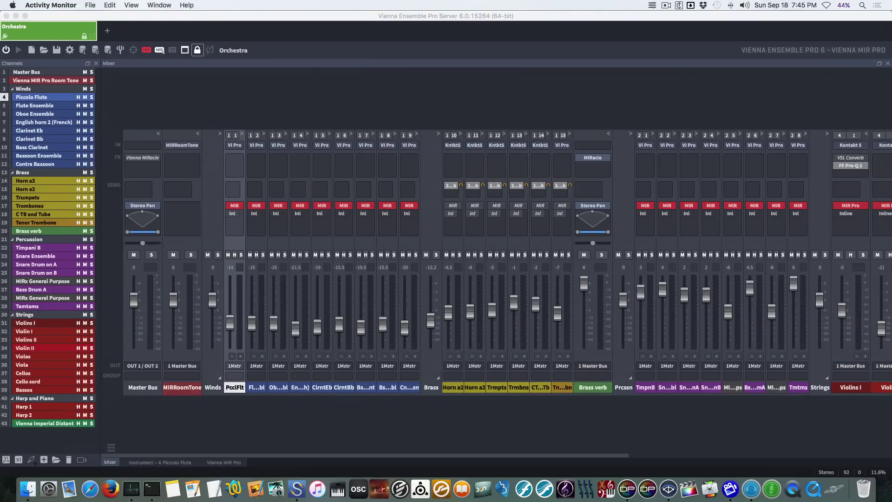
- Switch to Digital Performer and play the sequence from bar 12
key("ctrl+Left")
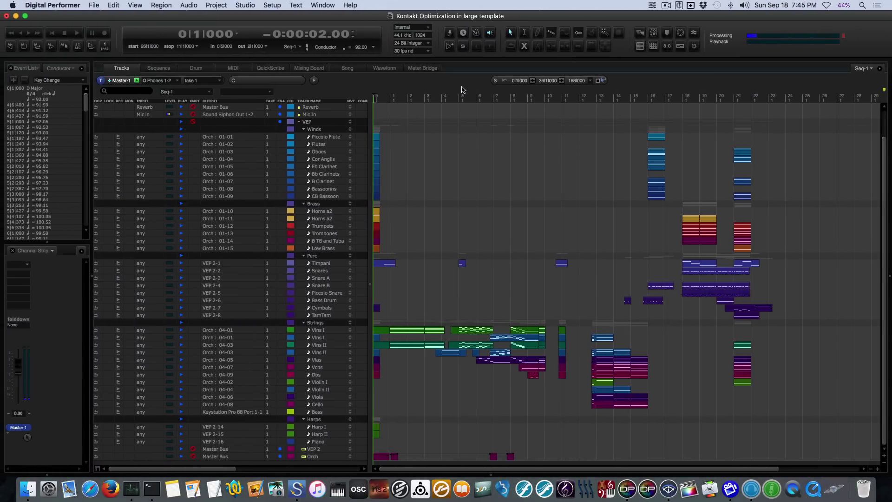
left_click(588, 98)
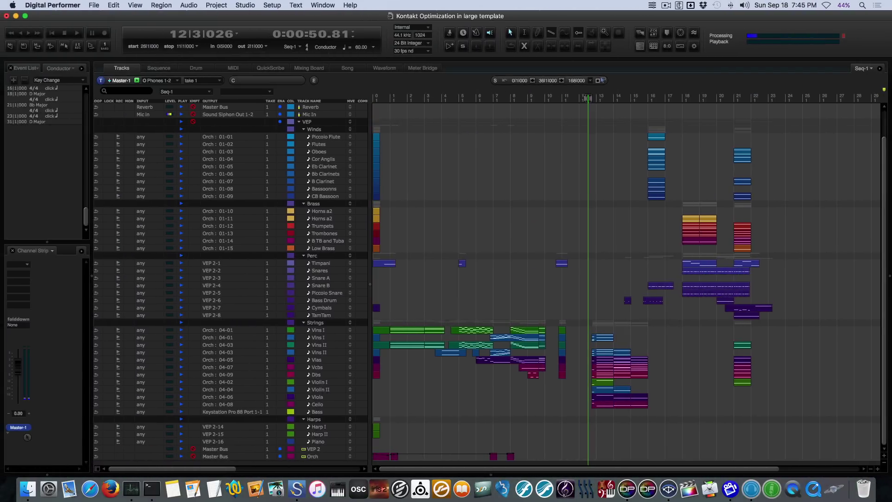
key("space")
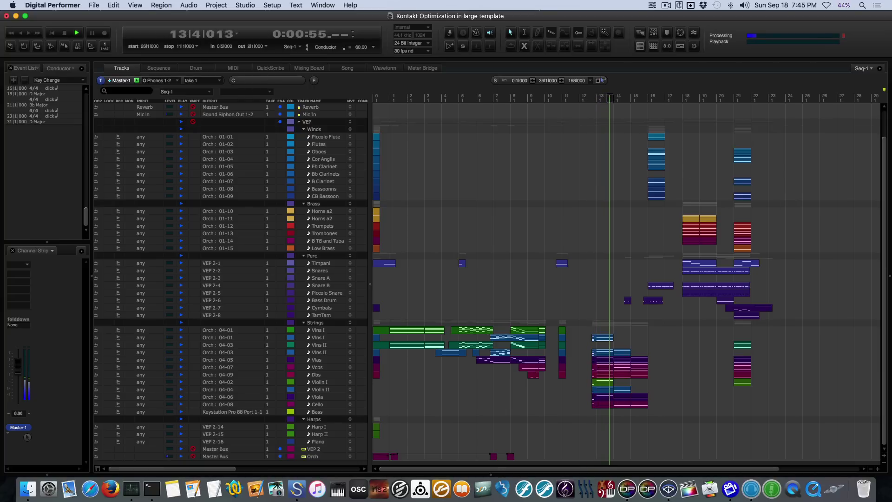
- Examine the per-core CPU load and memory usage in Activity Monitor during playback, and put both windows away
left_click_drag(446, 194, 265, 166)
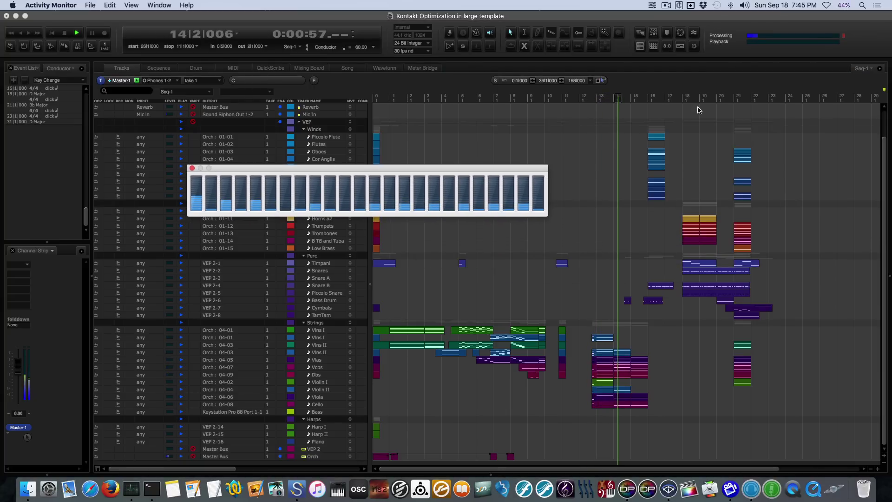
key("super+1")
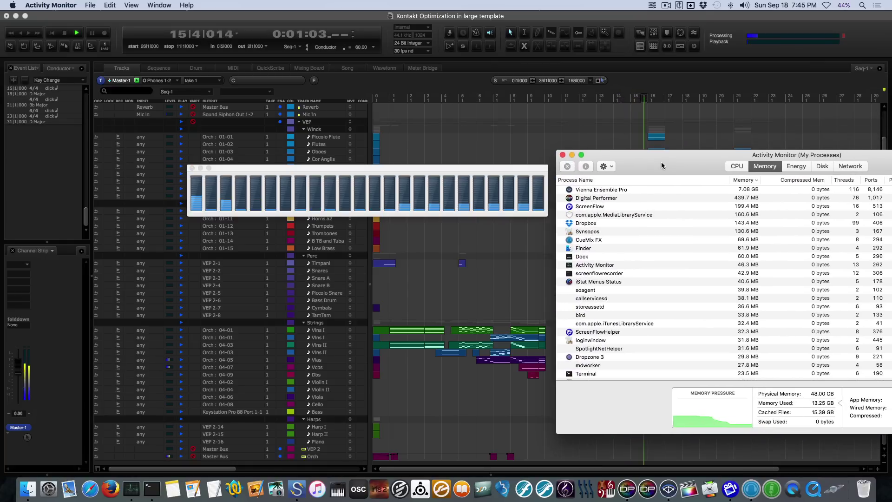
key("super+m")
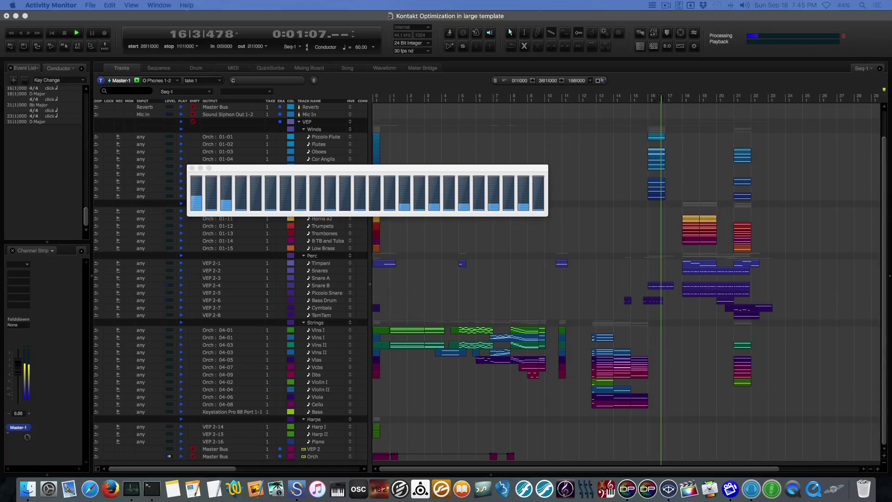
double_click(356, 167)
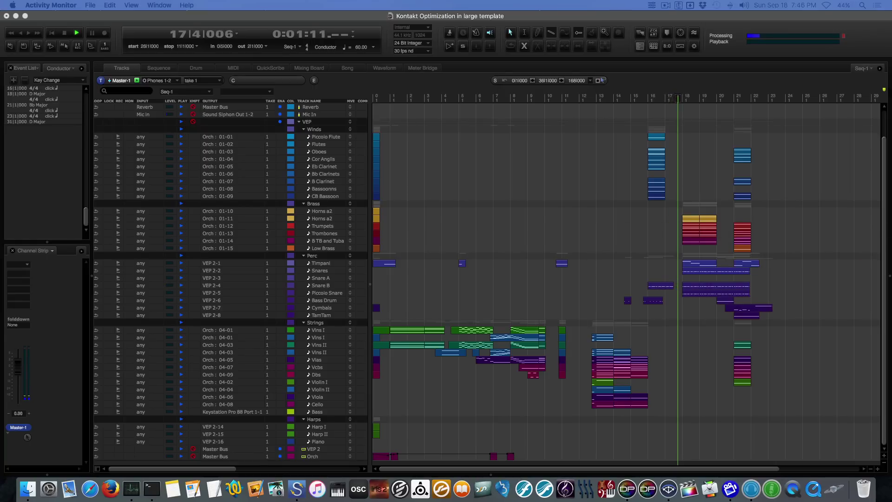
- Arrange a Terminal window beside Activity Monitor's memory view and examine the cached files and wired memory figures
left_click(404, 83)
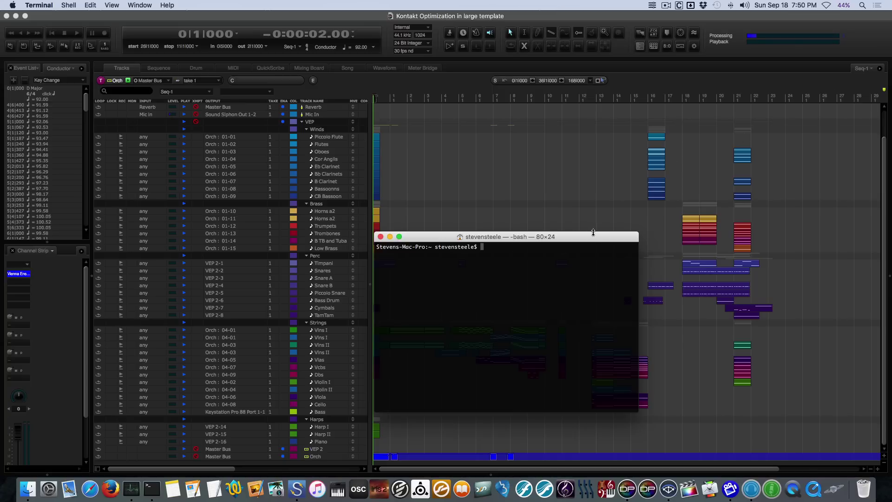
left_click_drag(591, 237, 350, 262)
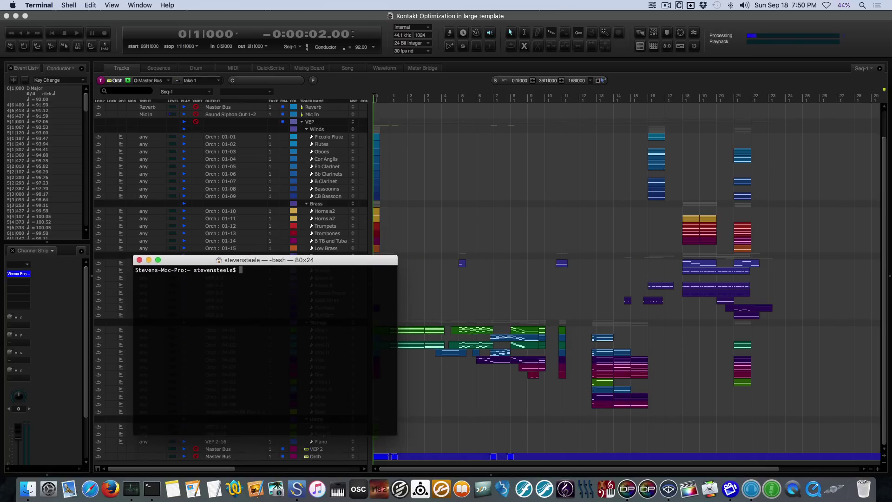
left_click(843, 5)
left_click(850, 139)
left_click_drag(687, 108, 617, 102)
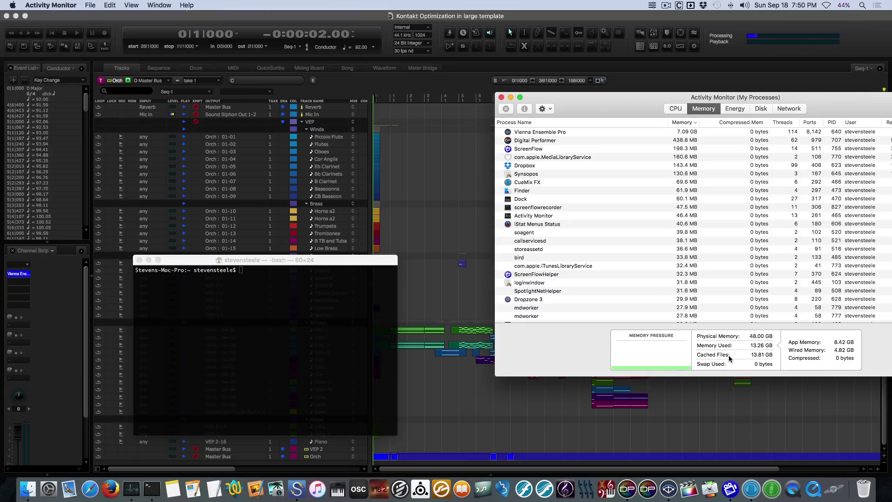
mouse_move(736, 359)
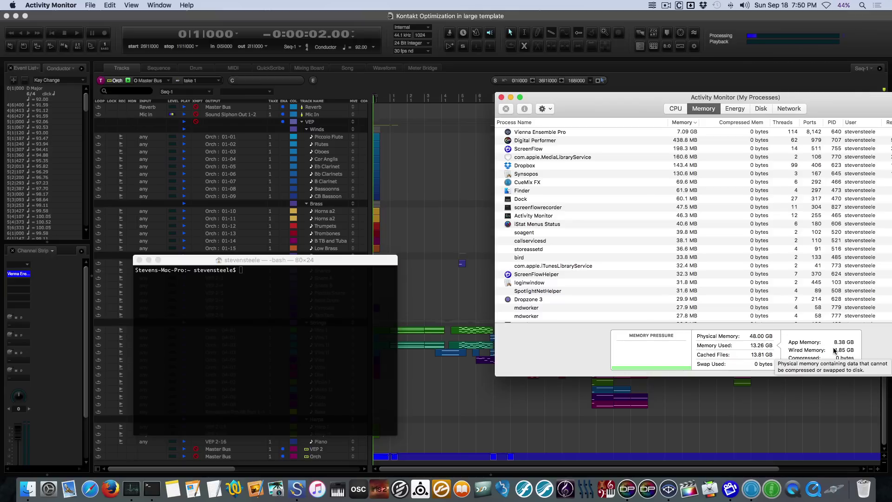
mouse_move(769, 356)
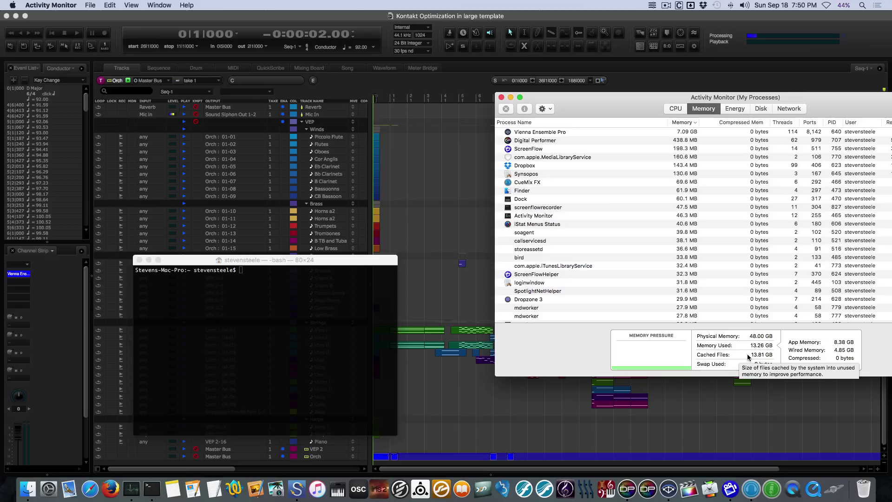
- Run "sudo purge" in Terminal and authorize it with the account password
left_click(298, 296)
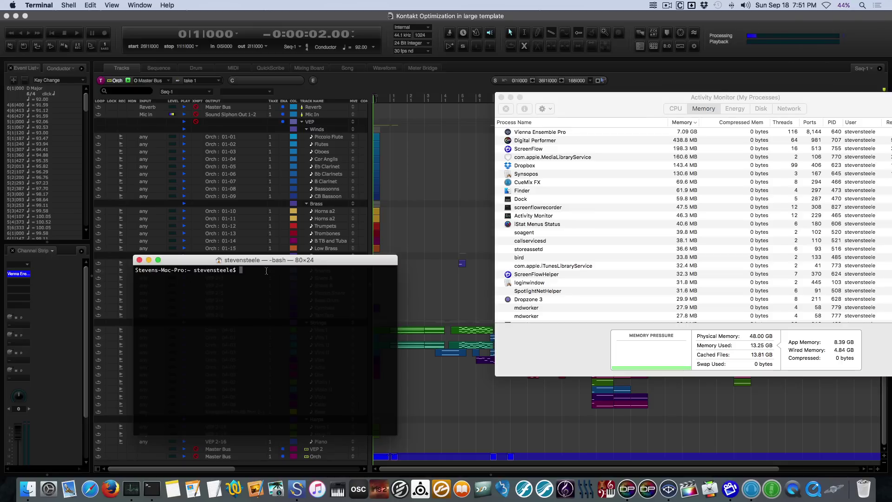
type("sudo")
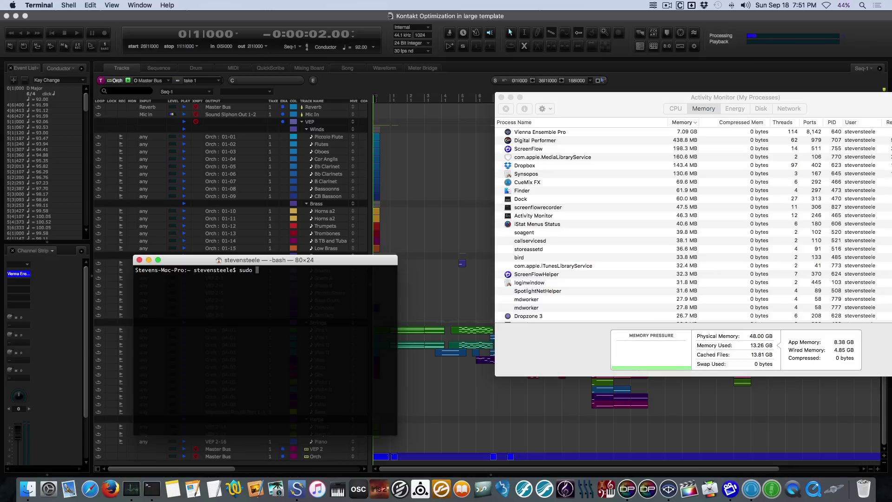
type("purge")
key("Return")
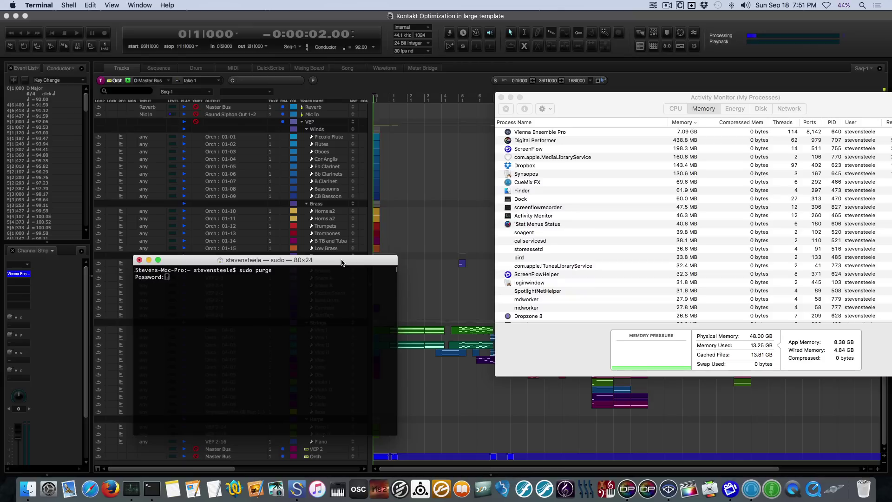
key("Return")
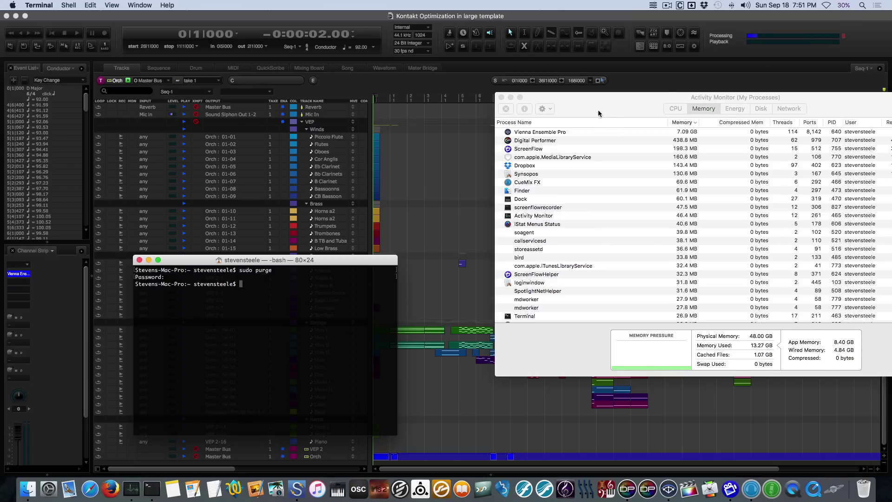
- Minimize the Activity Monitor and Terminal windows to uncover the Digital Performer sequence
double_click(587, 102)
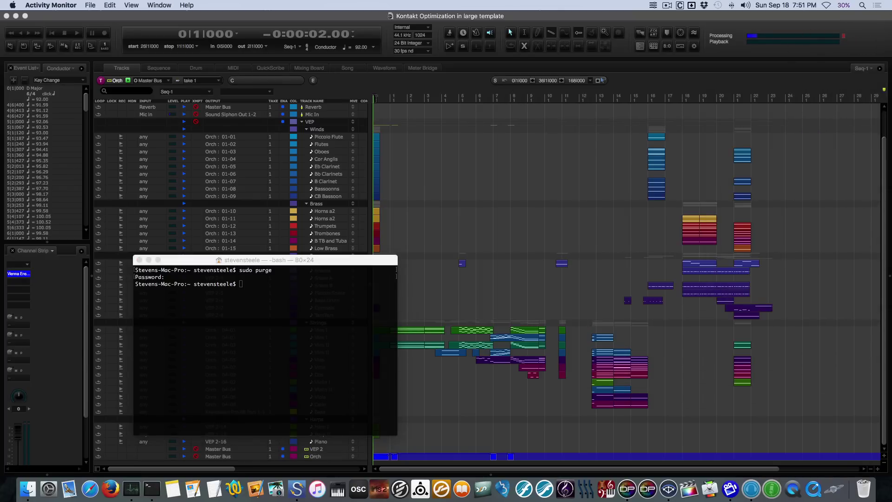
left_click(252, 260)
double_click(251, 261)
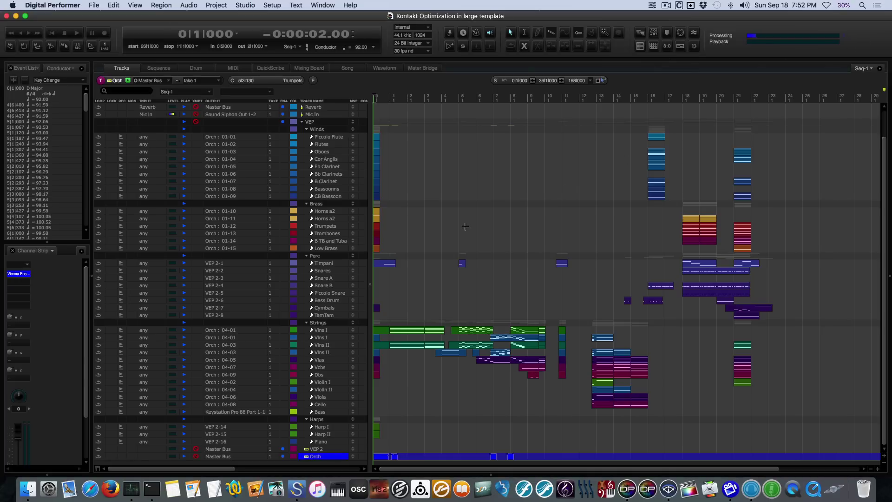
- Play the sequence from the start and open the Violins I instrument in Vienna Ensemble Pro to watch its activity
key("space")
key("super+Tab")
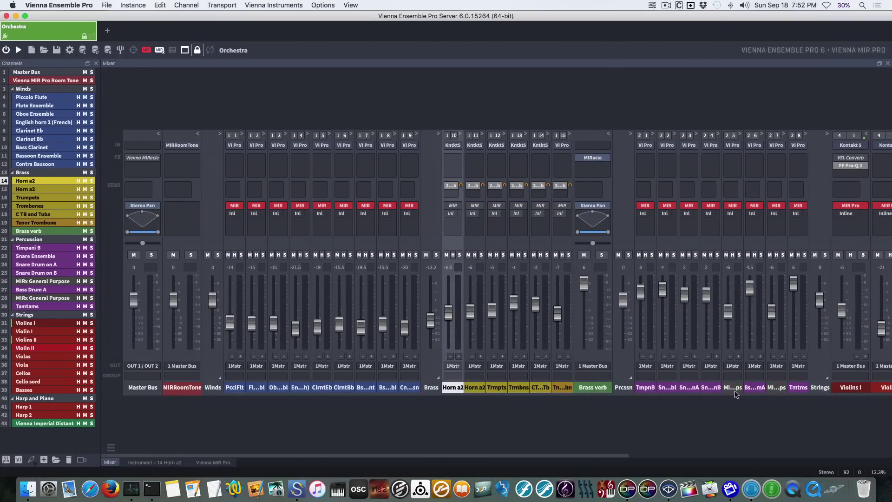
double_click(851, 387)
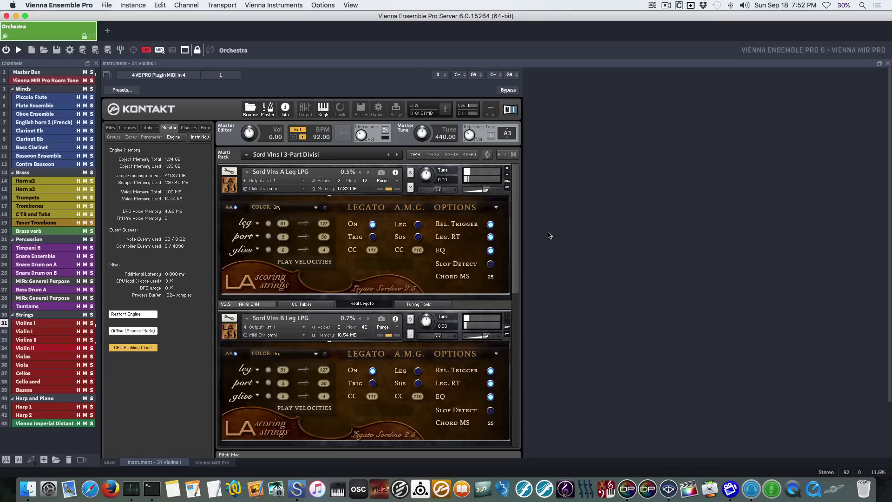
- Return to Digital Performer, minimize the Terminal window, and rewind the sequence to the start
key("ctrl+Left")
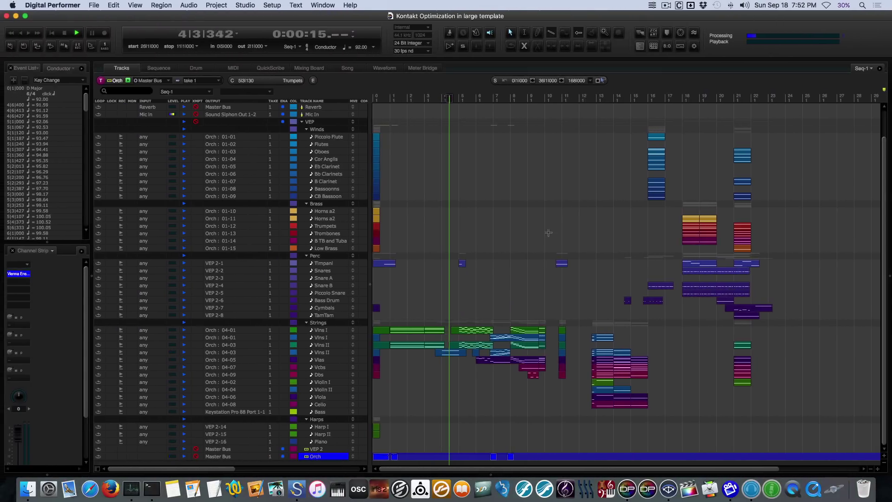
key("super+Tab")
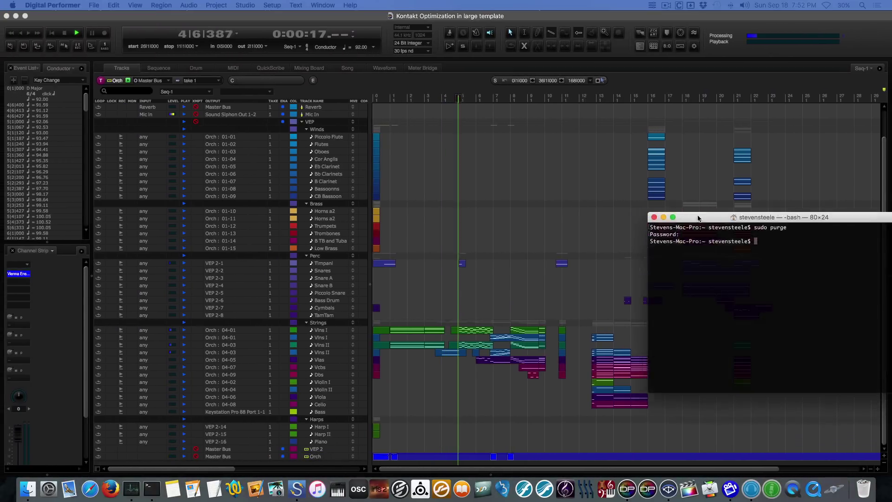
left_click_drag(697, 218, 659, 215)
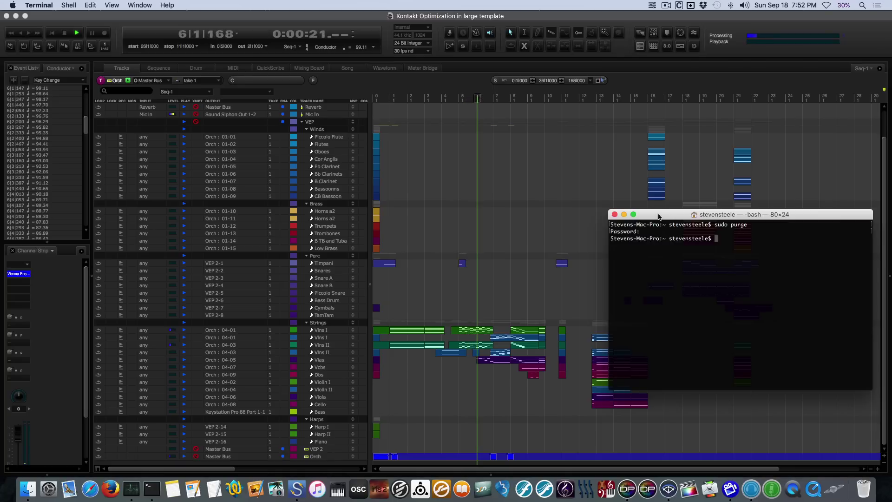
key("super+m")
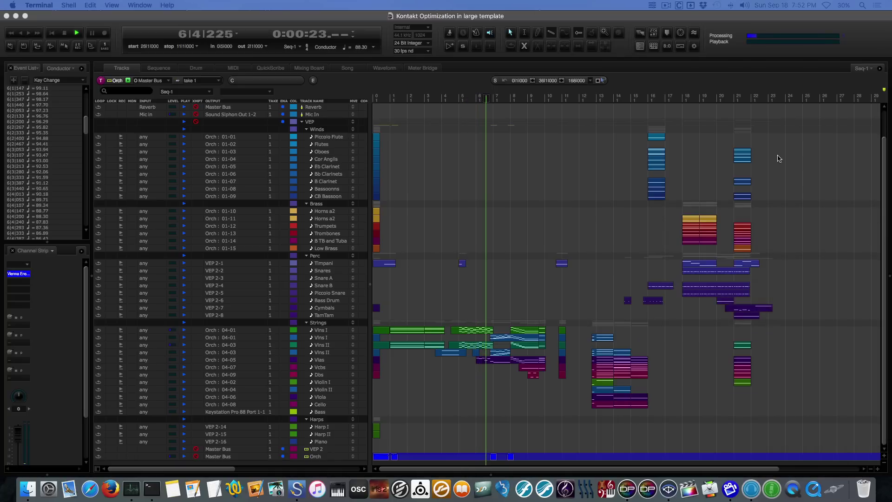
left_click(599, 154)
key("Return")
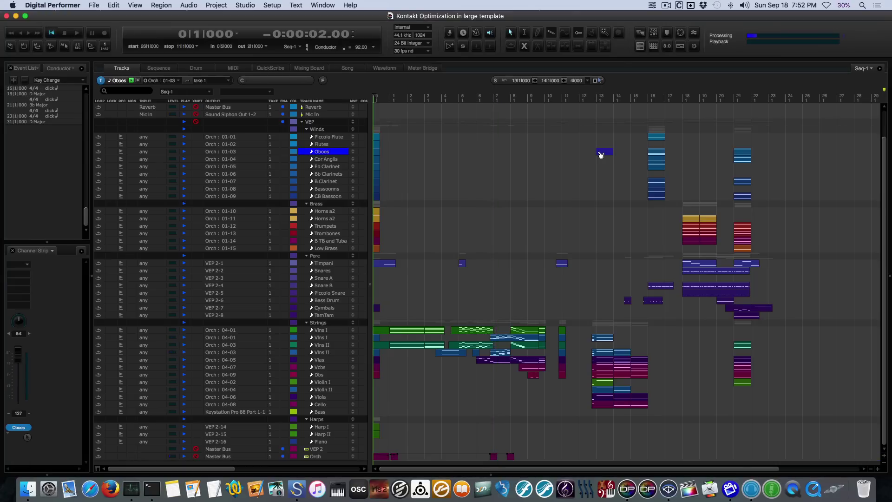